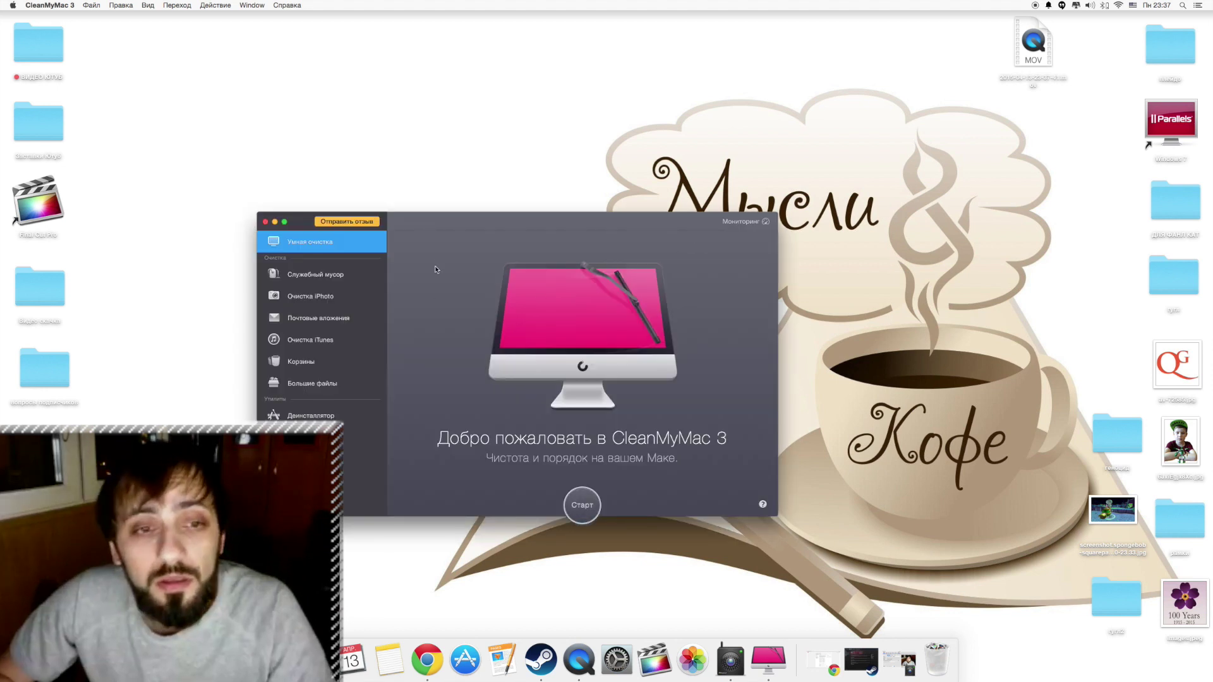
# Move the cleaner window to the upper middle of the desktop and view the Служебный мусор and Очистка iPhoto modules
pyautogui.moveTo(501, 225); pyautogui.dragTo(676, 166)
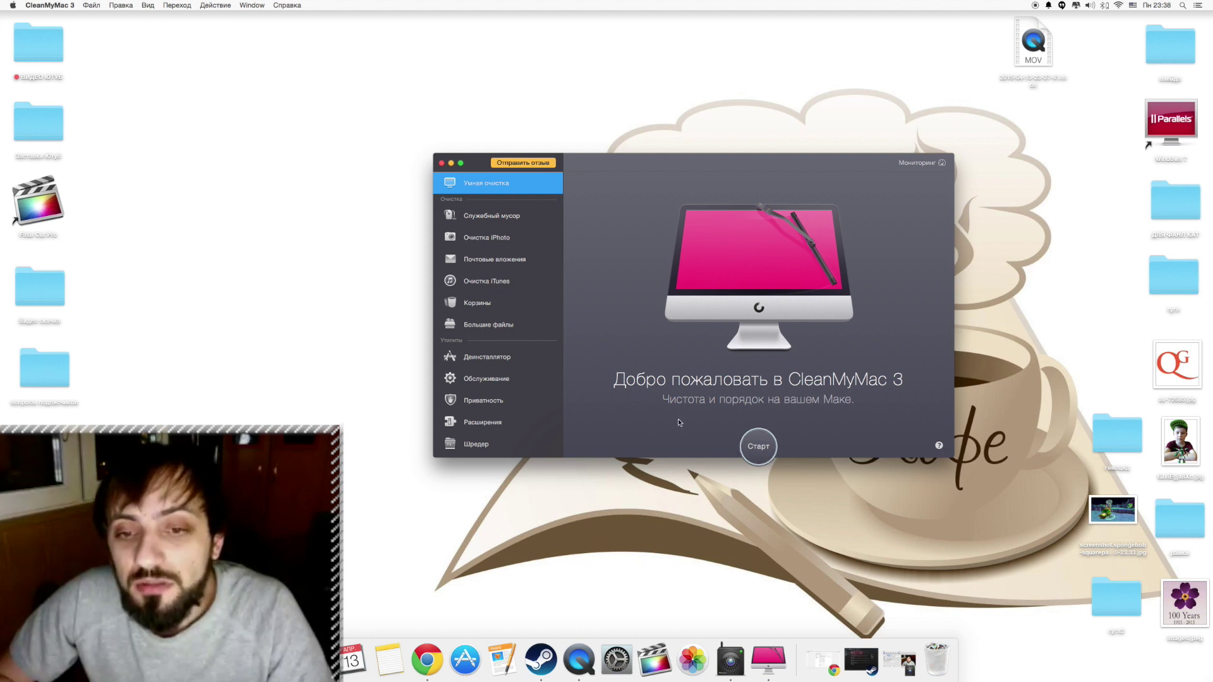
pyautogui.moveTo(697, 165)
pyautogui.mouseDown()
pyautogui.moveTo(652, 152)
pyautogui.moveTo(701, 147)
pyautogui.mouseUp()
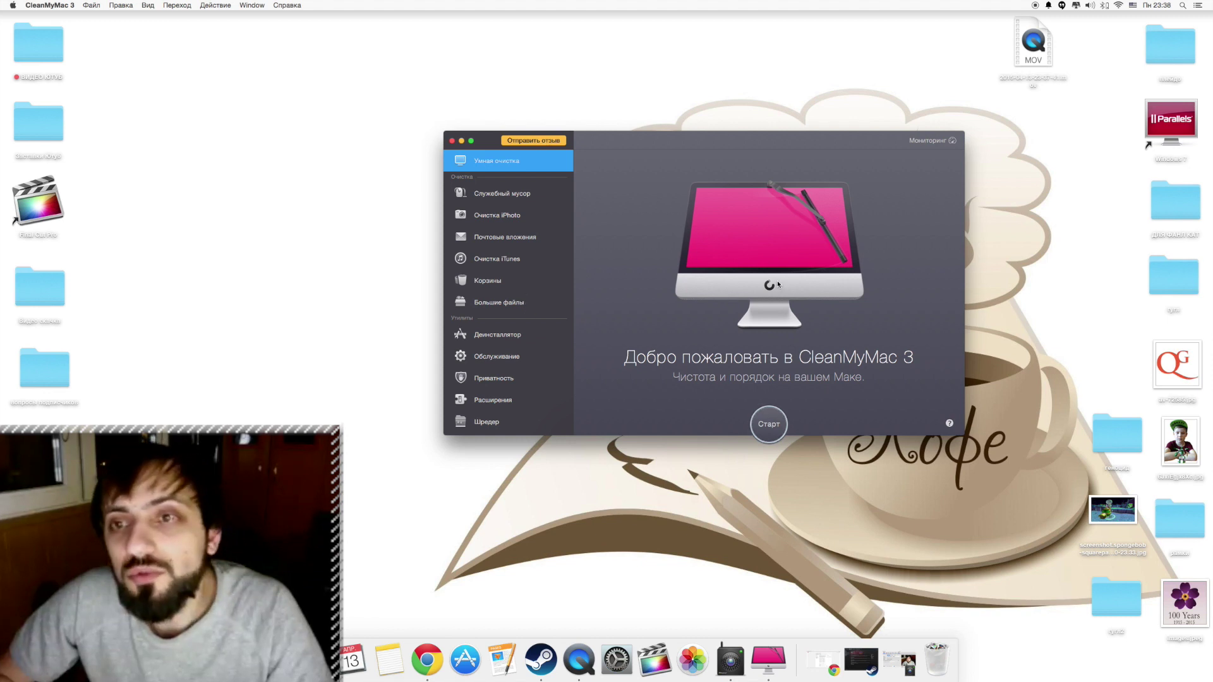
pyautogui.click(509, 195)
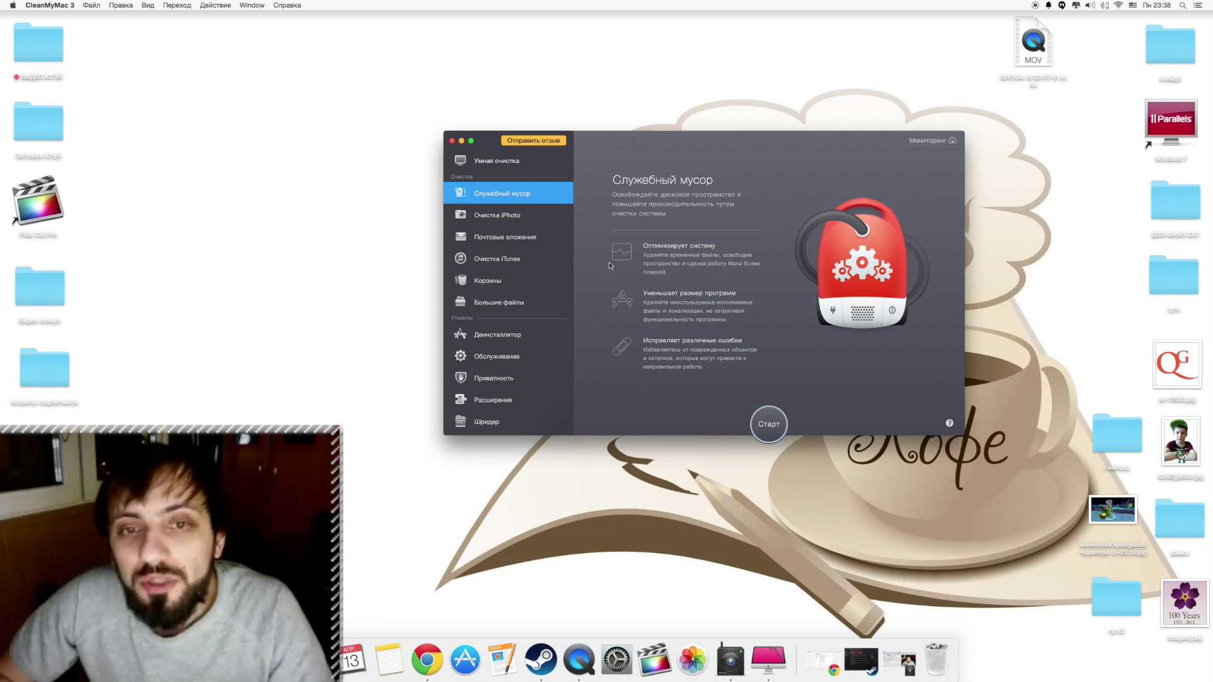
pyautogui.click(503, 219)
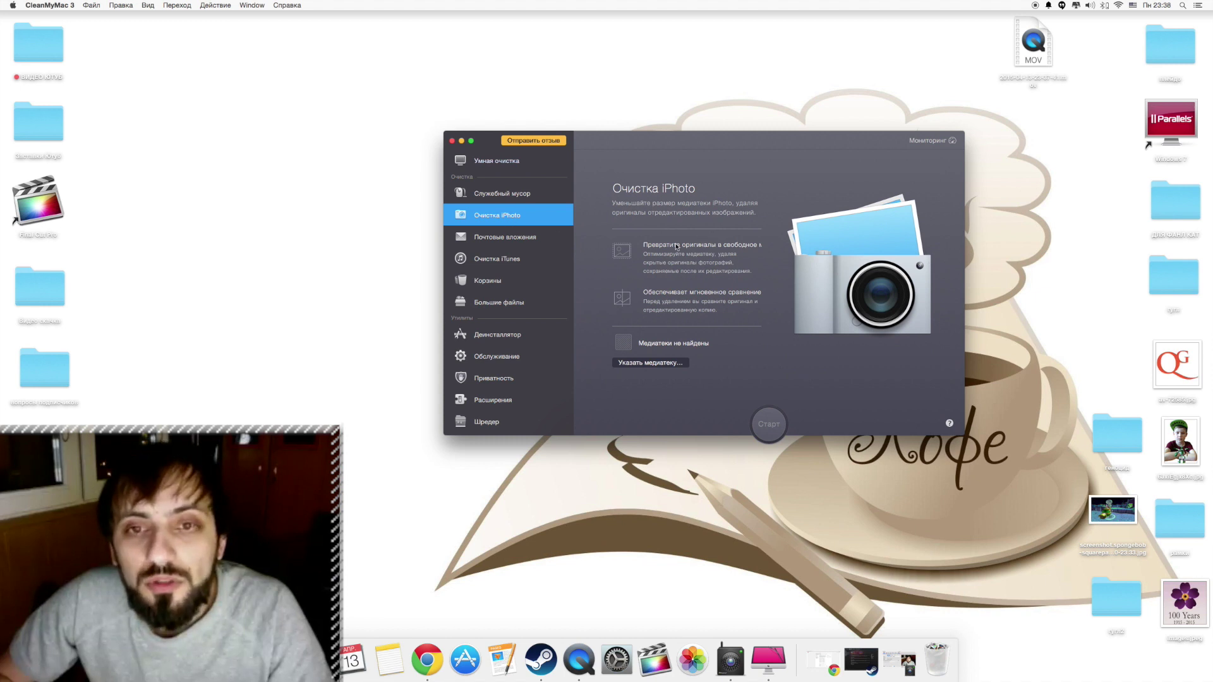
# Scan for unneeded data in the Почтовые вложения and Очистка iTunes modules
pyautogui.click(493, 243)
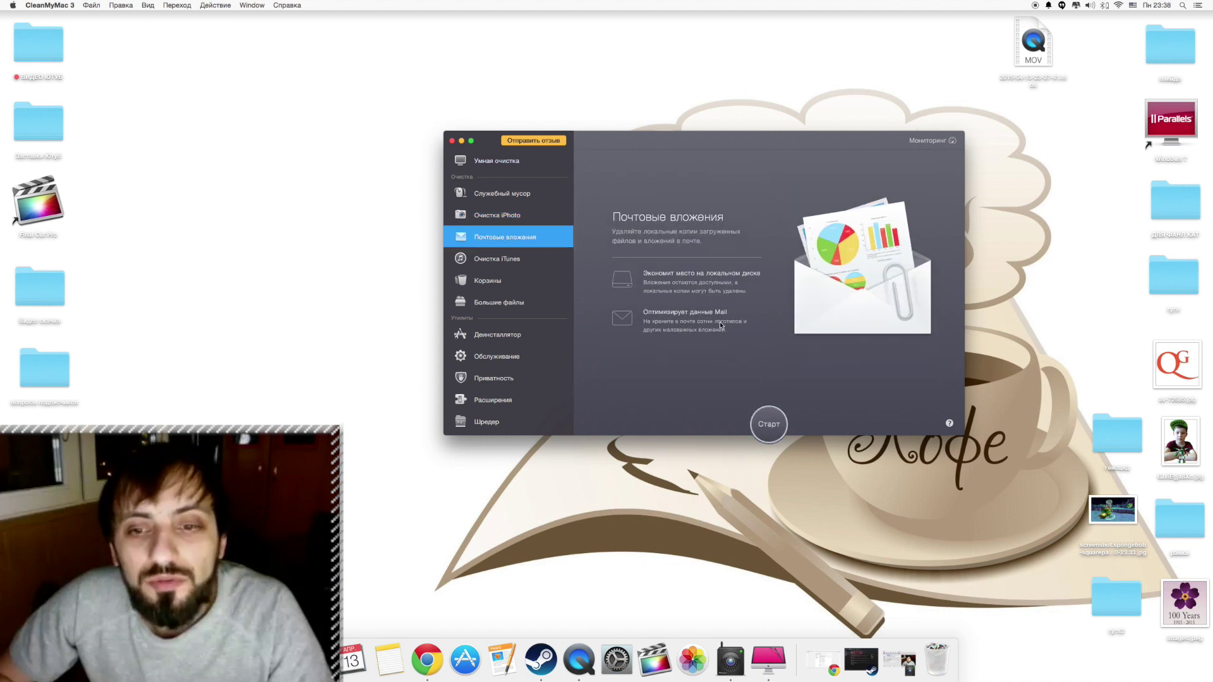
pyautogui.click(768, 424)
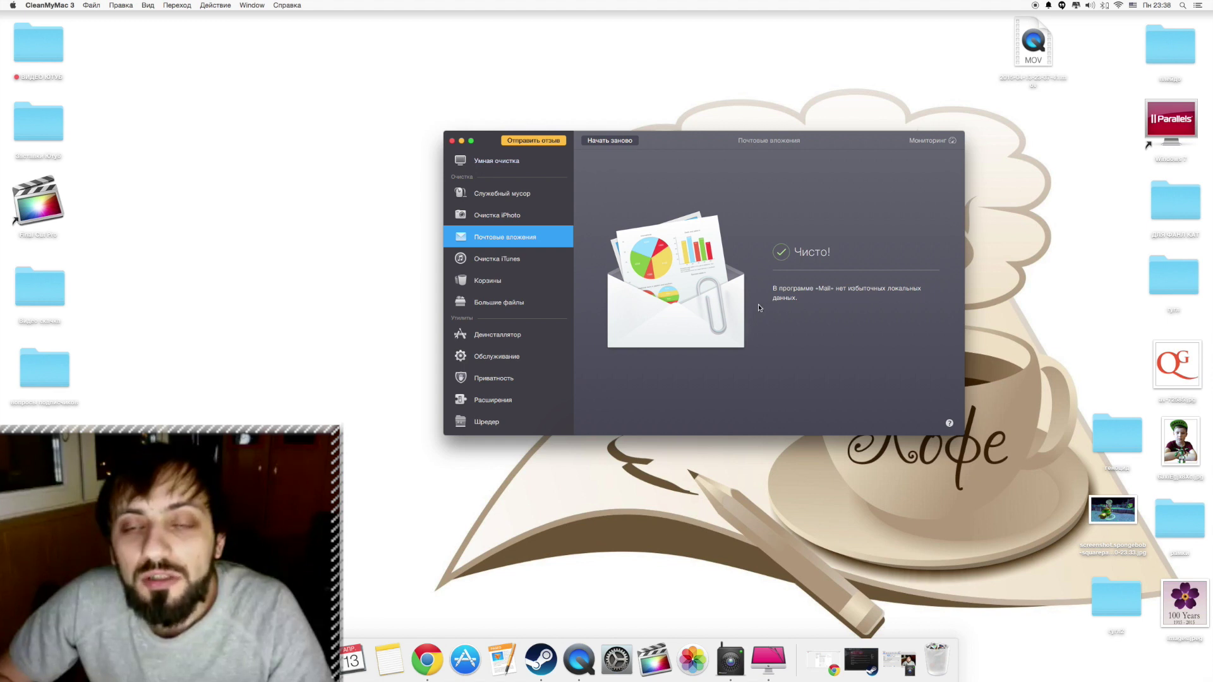
pyautogui.click(505, 258)
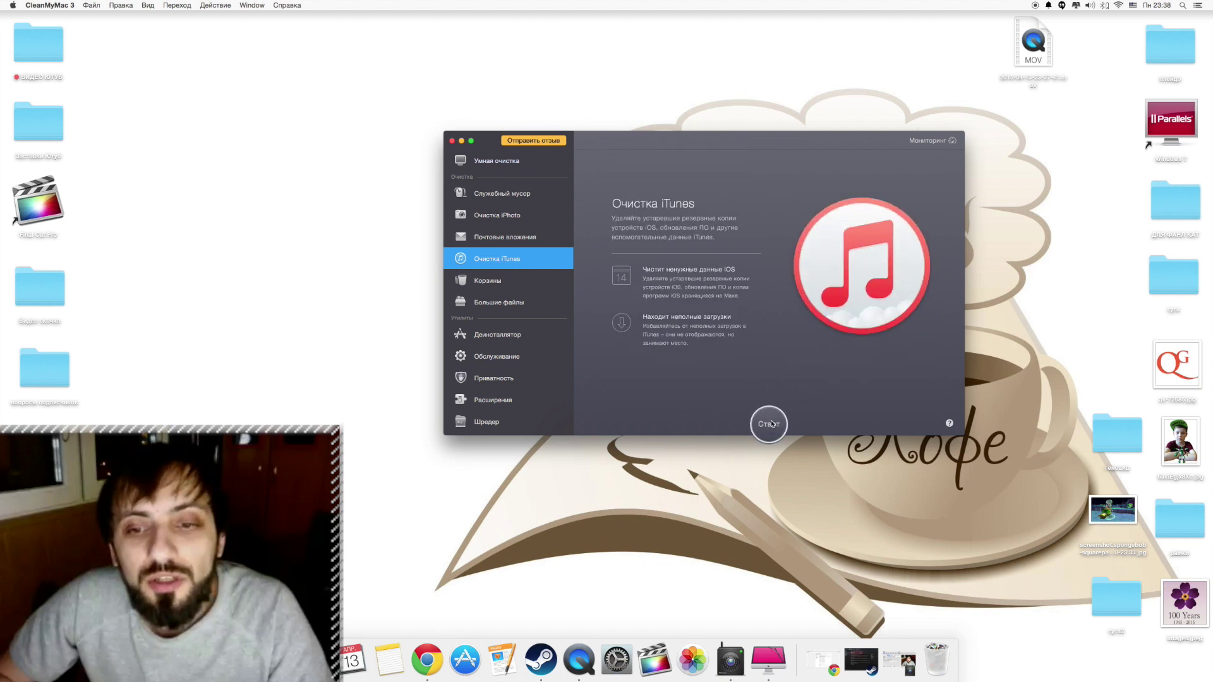
pyautogui.press('Return')
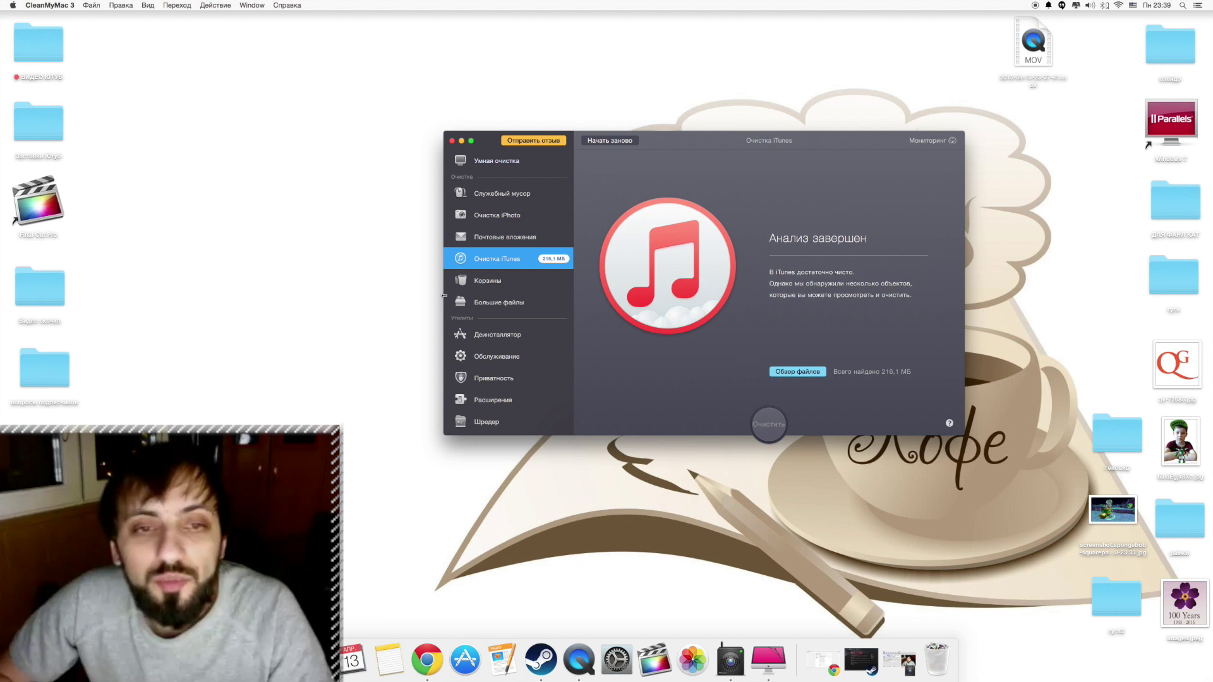
# View the Большие файлы module and browse the list of installed programs in Деинсталлятор
pyautogui.click(503, 303)
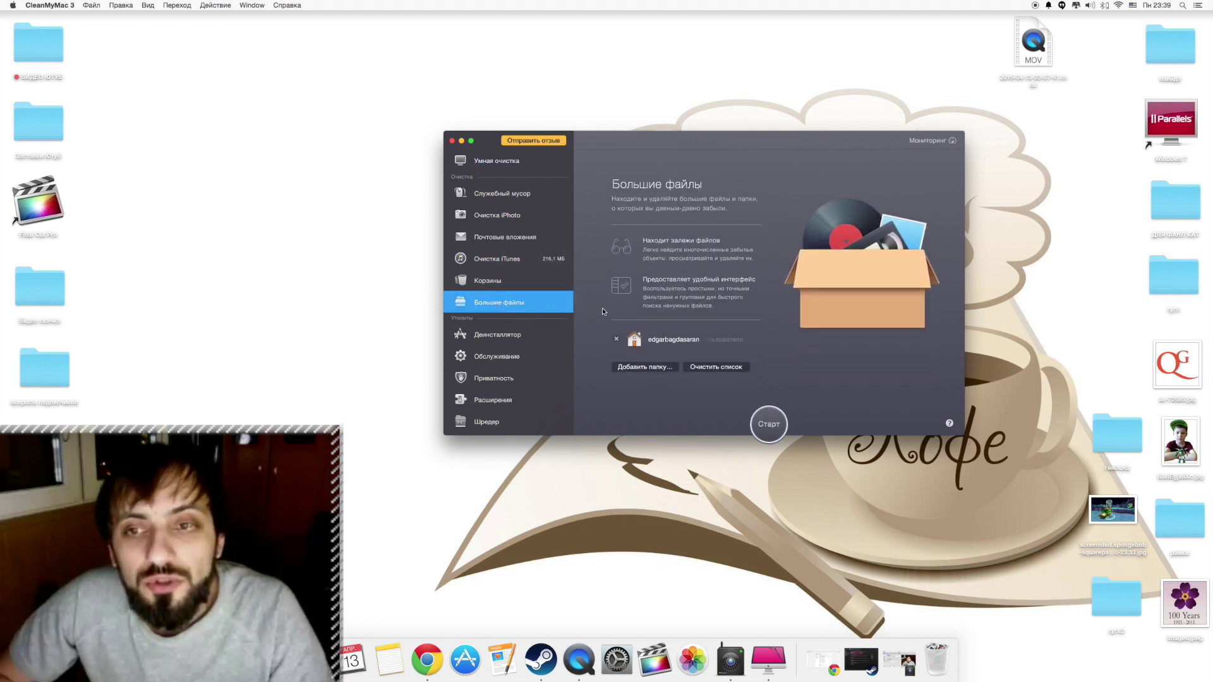
pyautogui.click(499, 335)
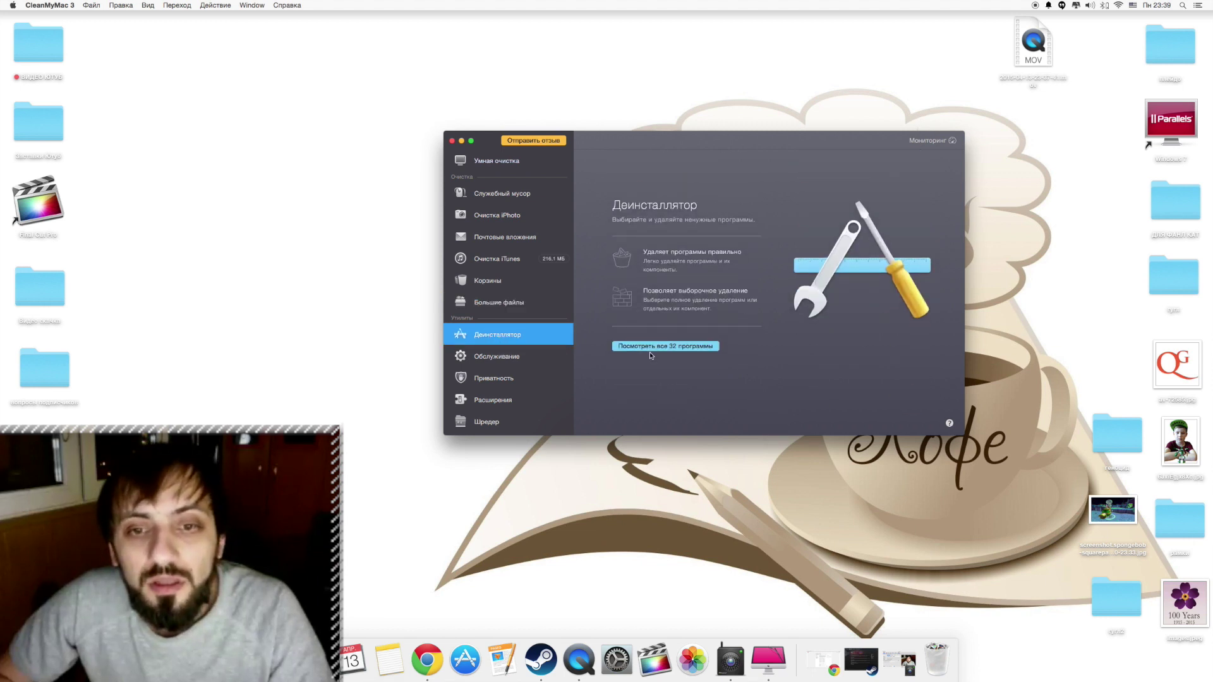
pyautogui.click(650, 346)
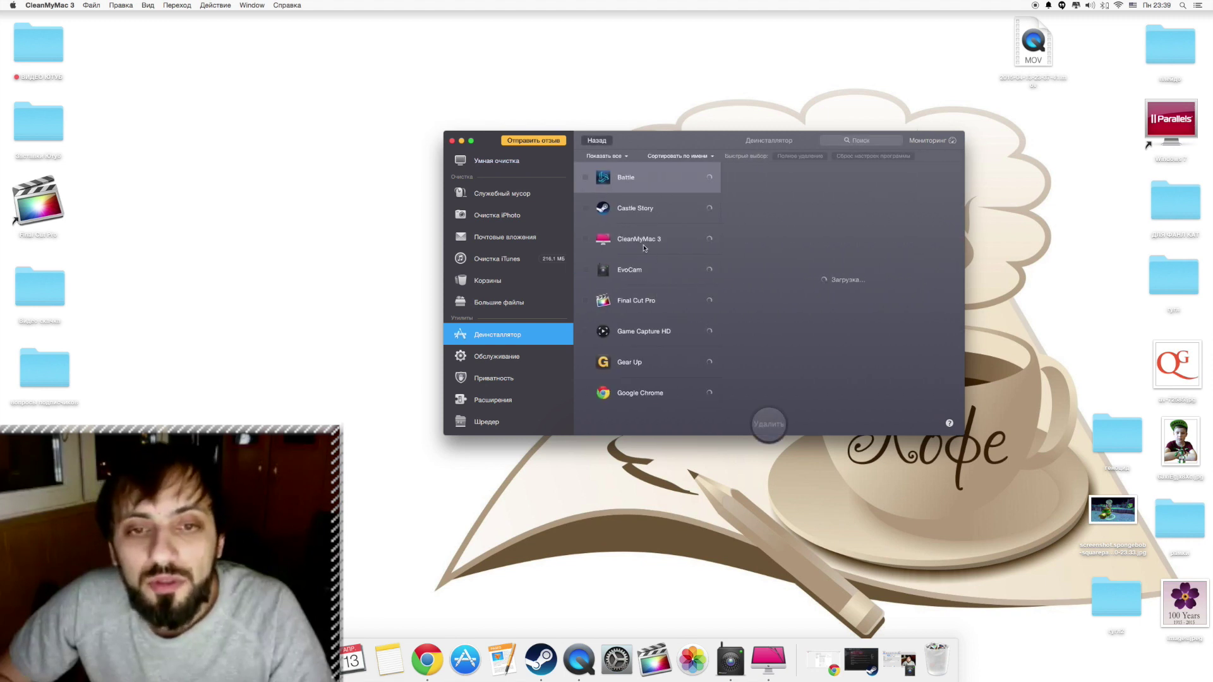
pyautogui.scroll(-5, 644, 248)
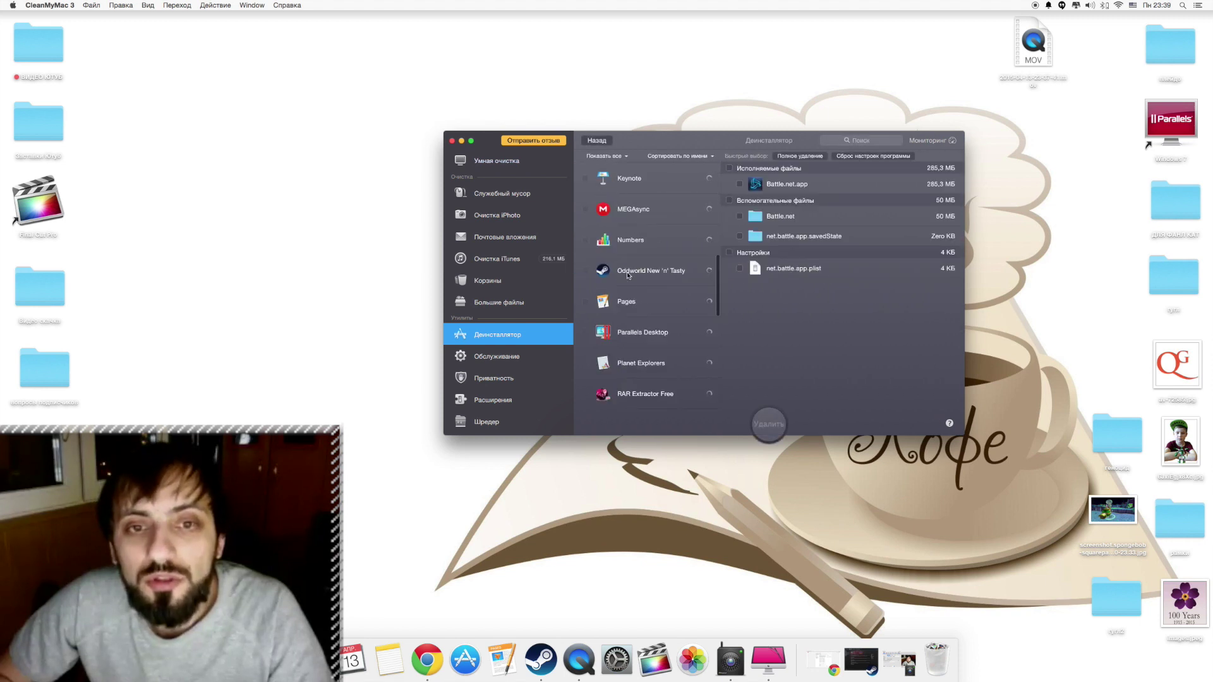
pyautogui.scroll(-4, 628, 276)
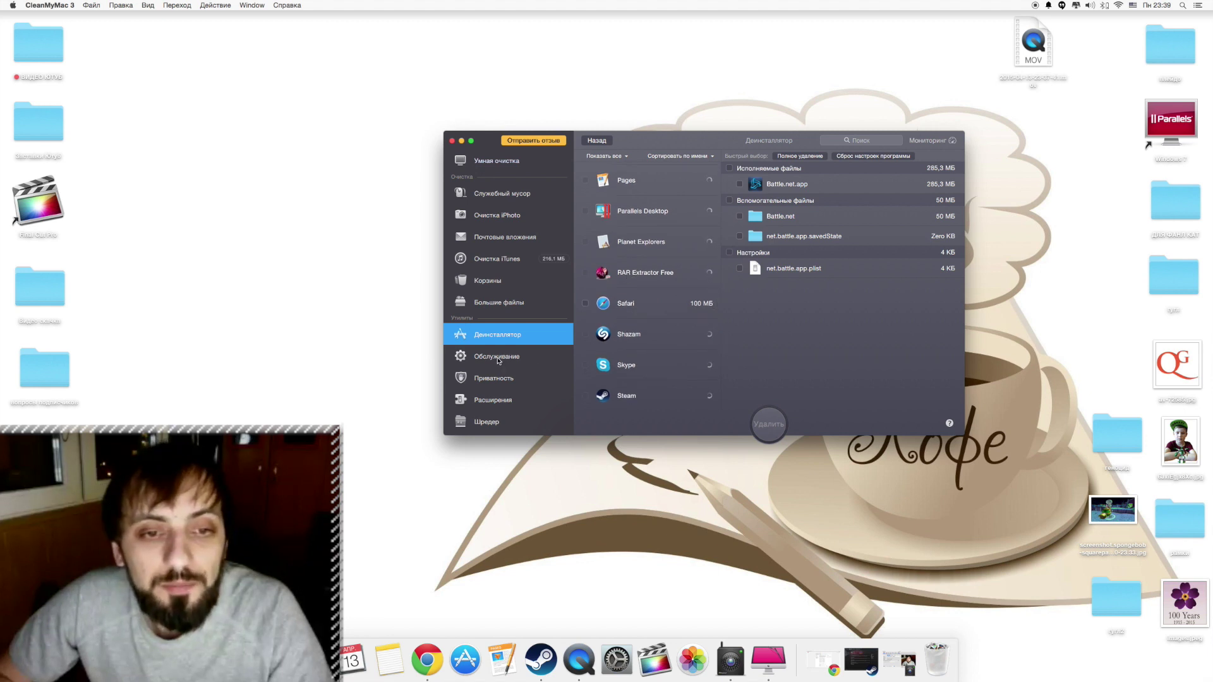
# Look over the task list in Обслуживание and the overview of Приватность
pyautogui.click(551, 363)
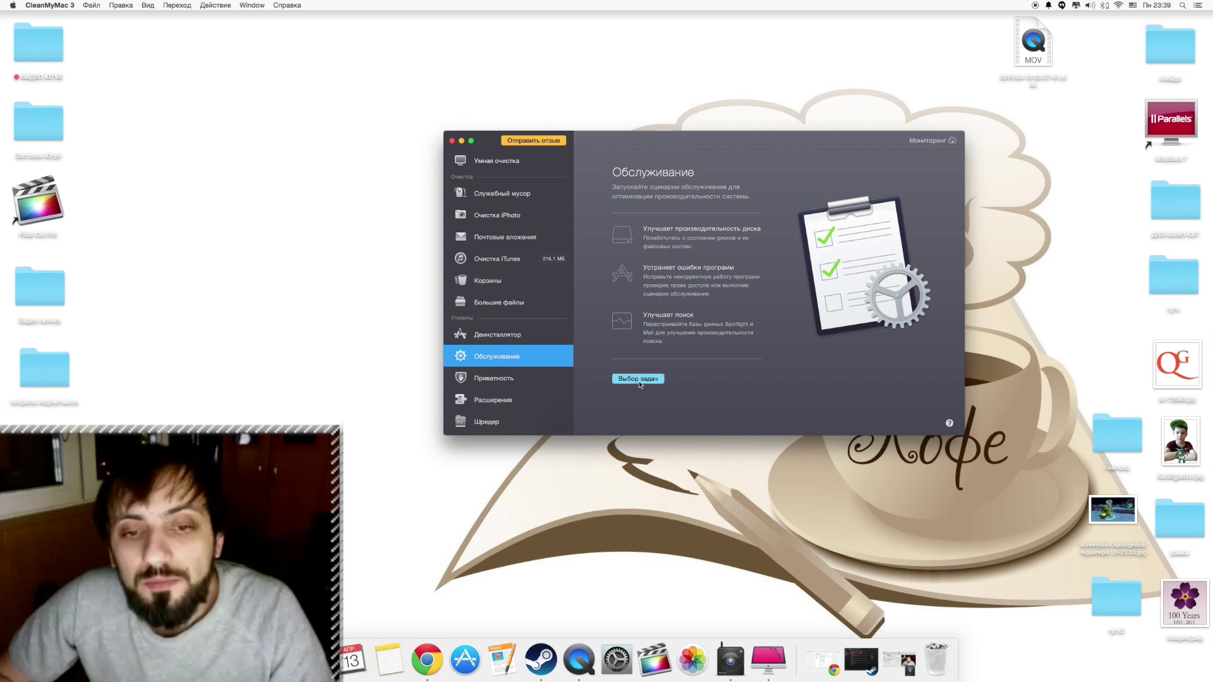
pyautogui.click(638, 379)
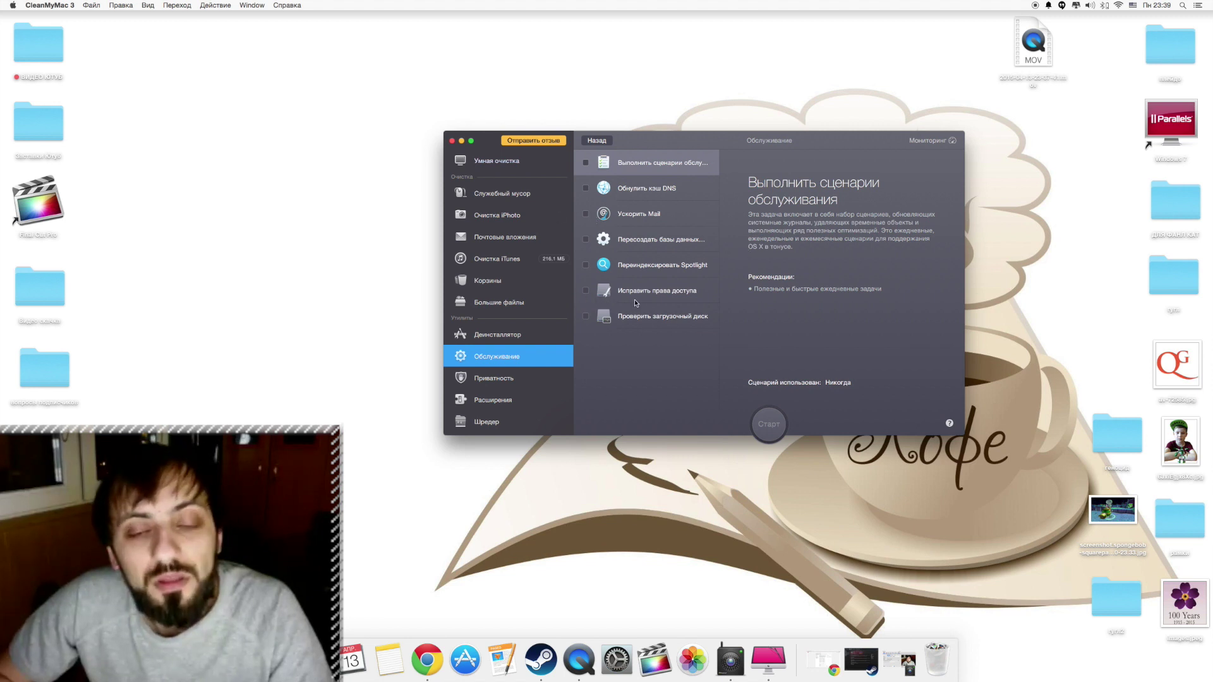
pyautogui.click(501, 381)
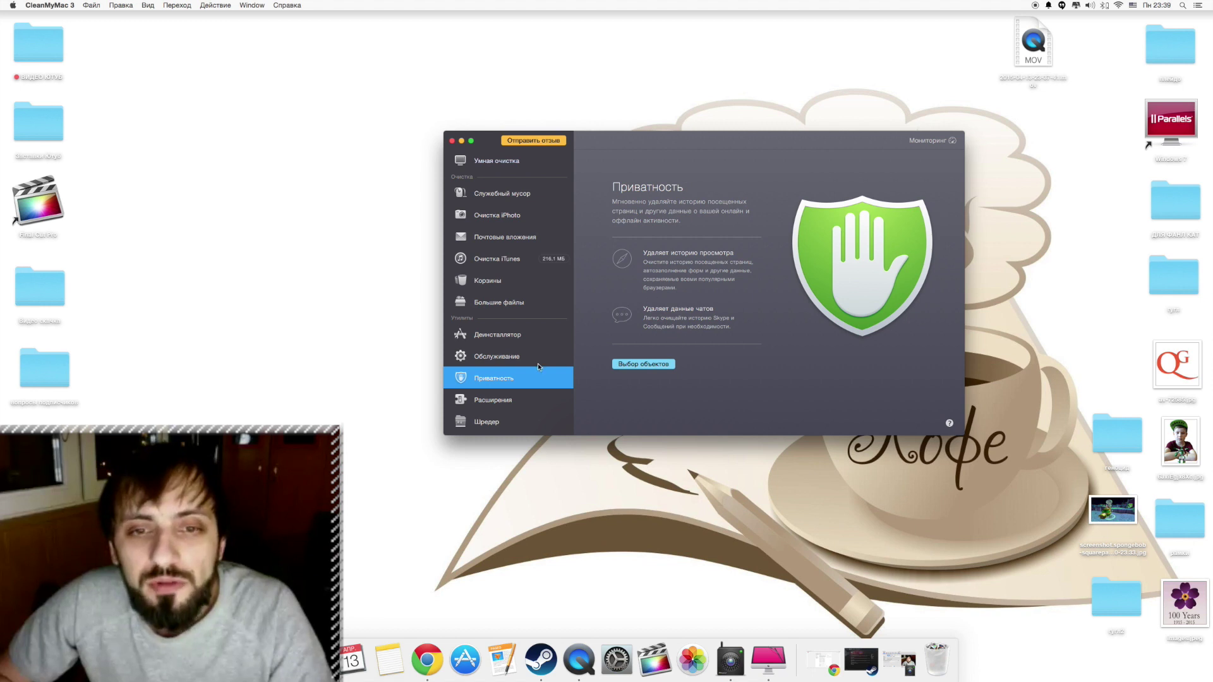
# Browse the extension categories and launch agents in Расширения, and view the Шредер module
pyautogui.click(496, 404)
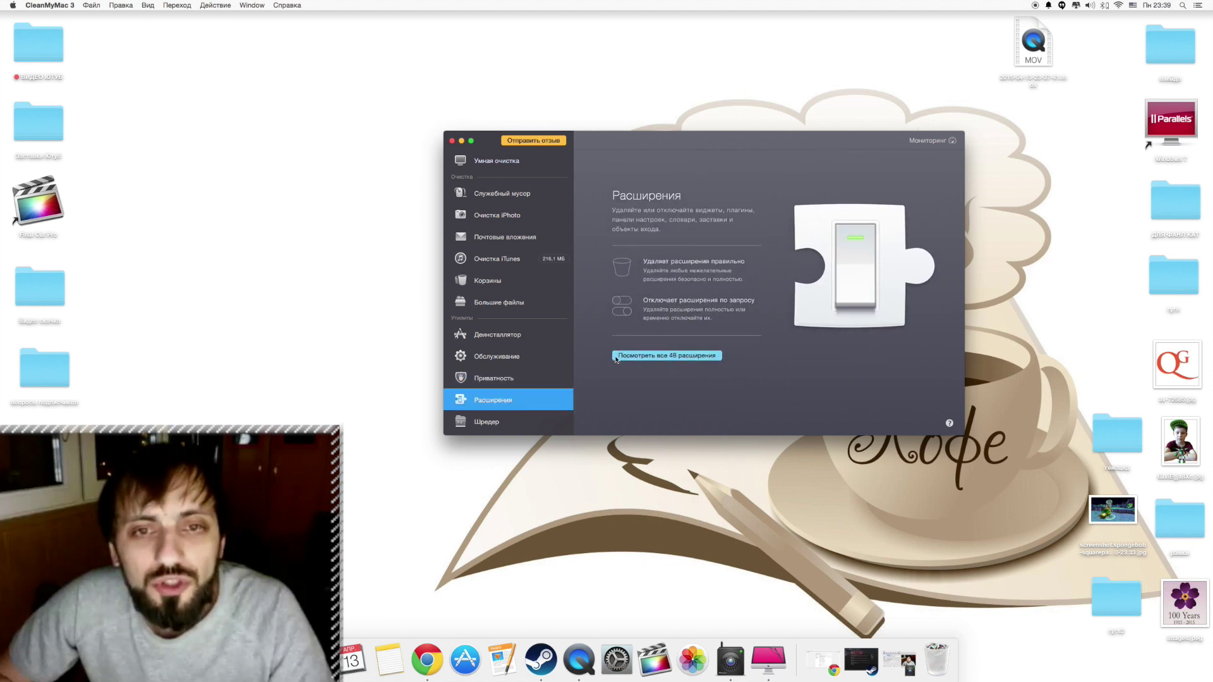
pyautogui.click(636, 358)
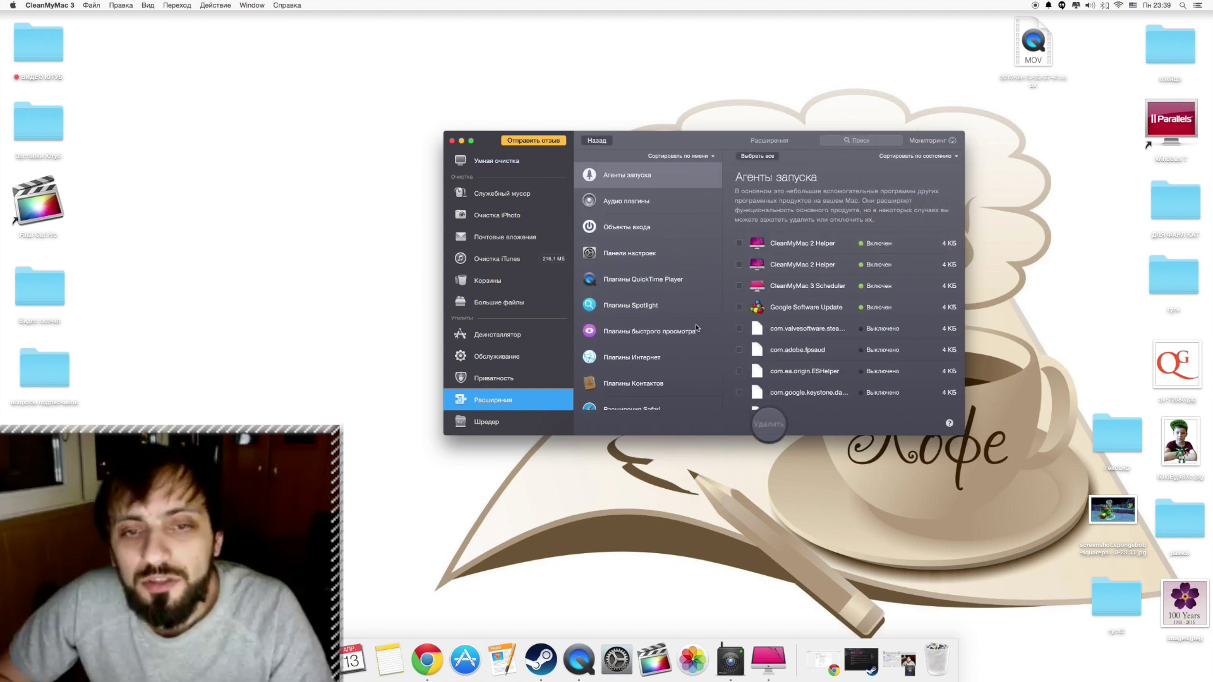
pyautogui.scroll(-1, 669, 299)
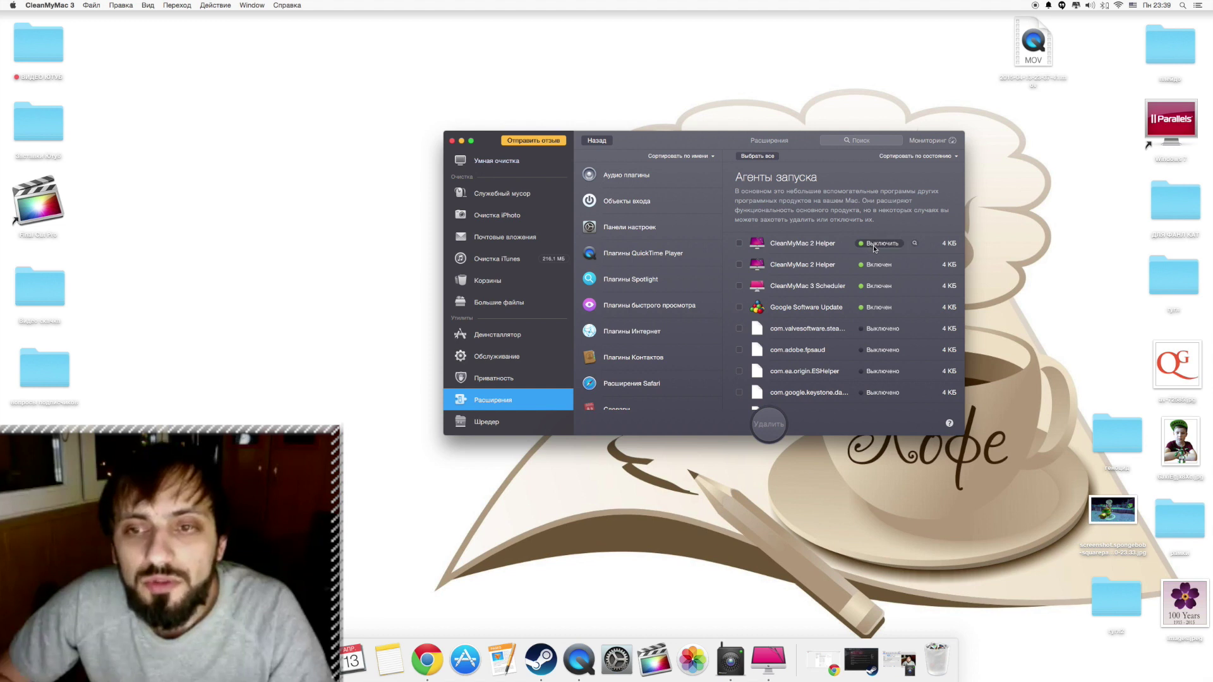
pyautogui.moveTo(874, 310)
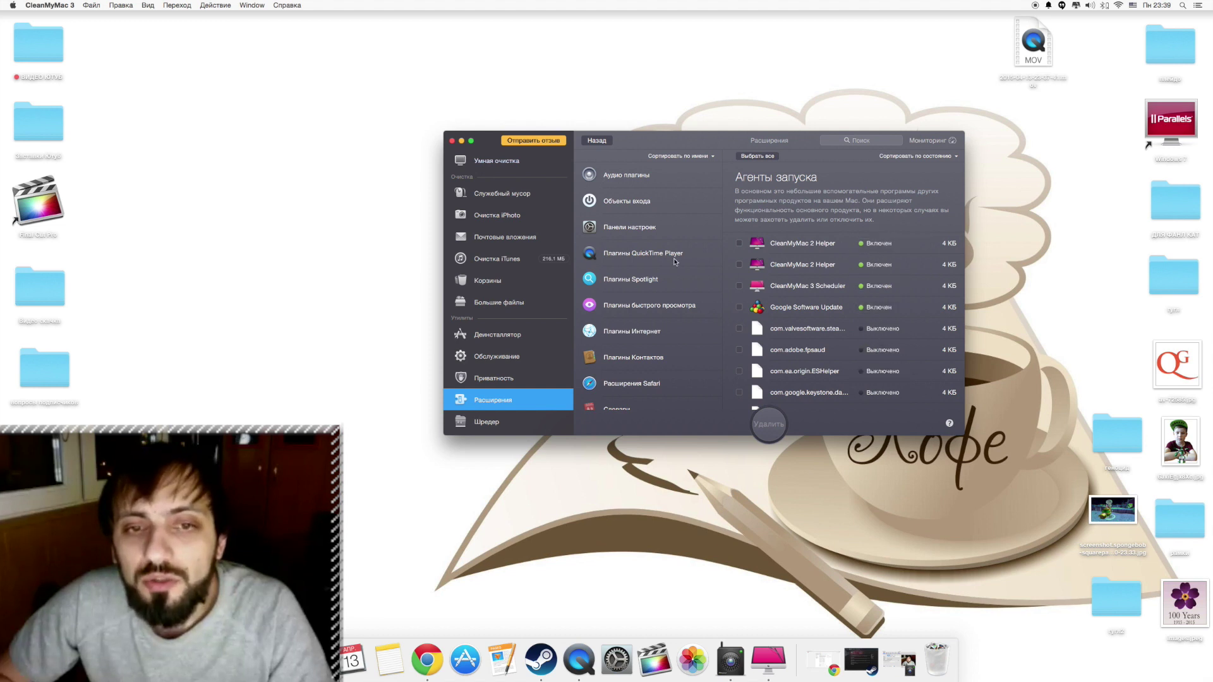
pyautogui.scroll(-1, 639, 281)
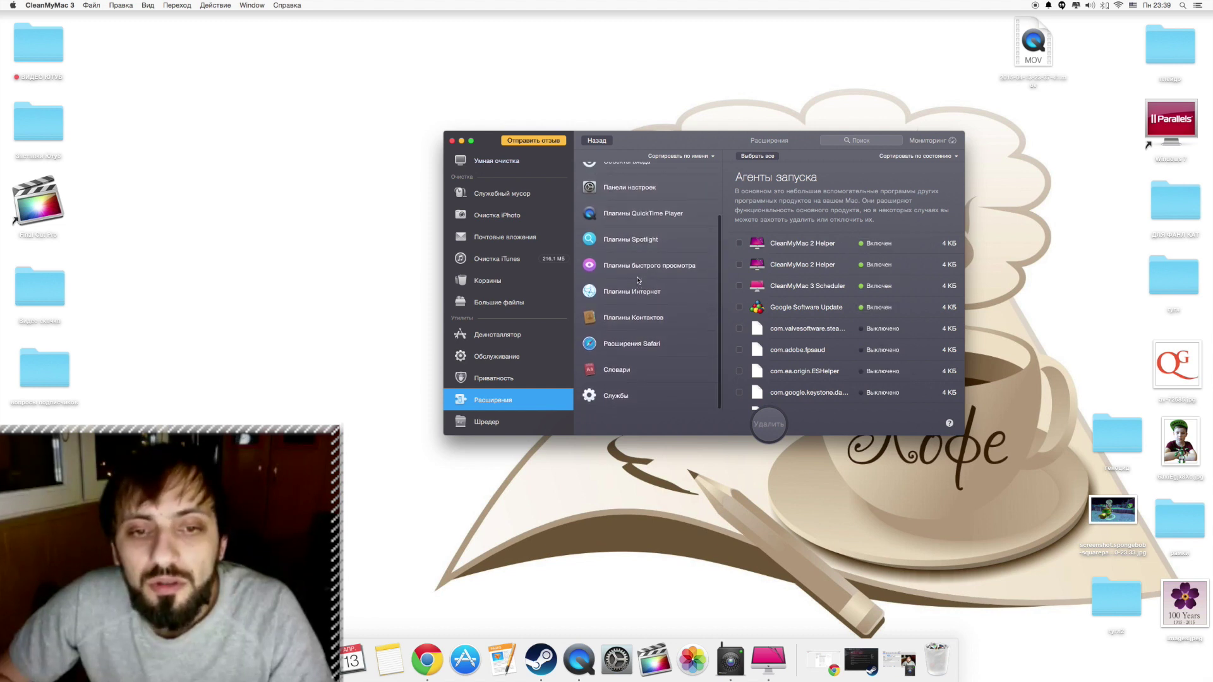
pyautogui.scroll(2, 695, 262)
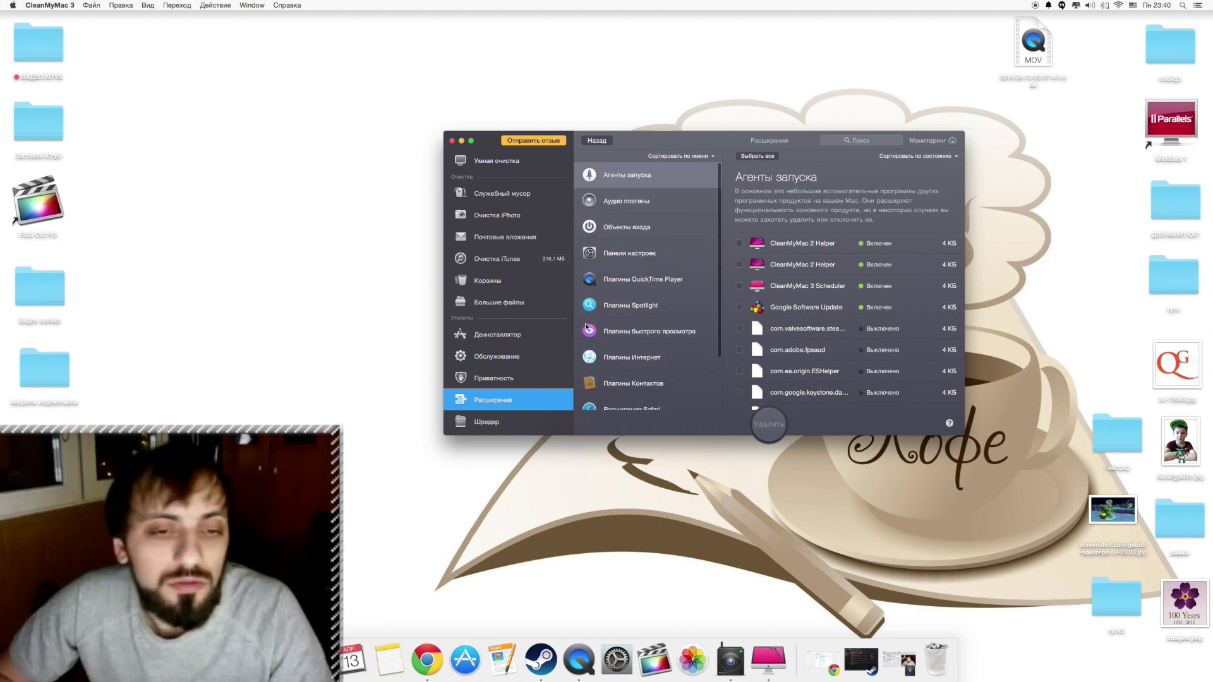
pyautogui.click(528, 423)
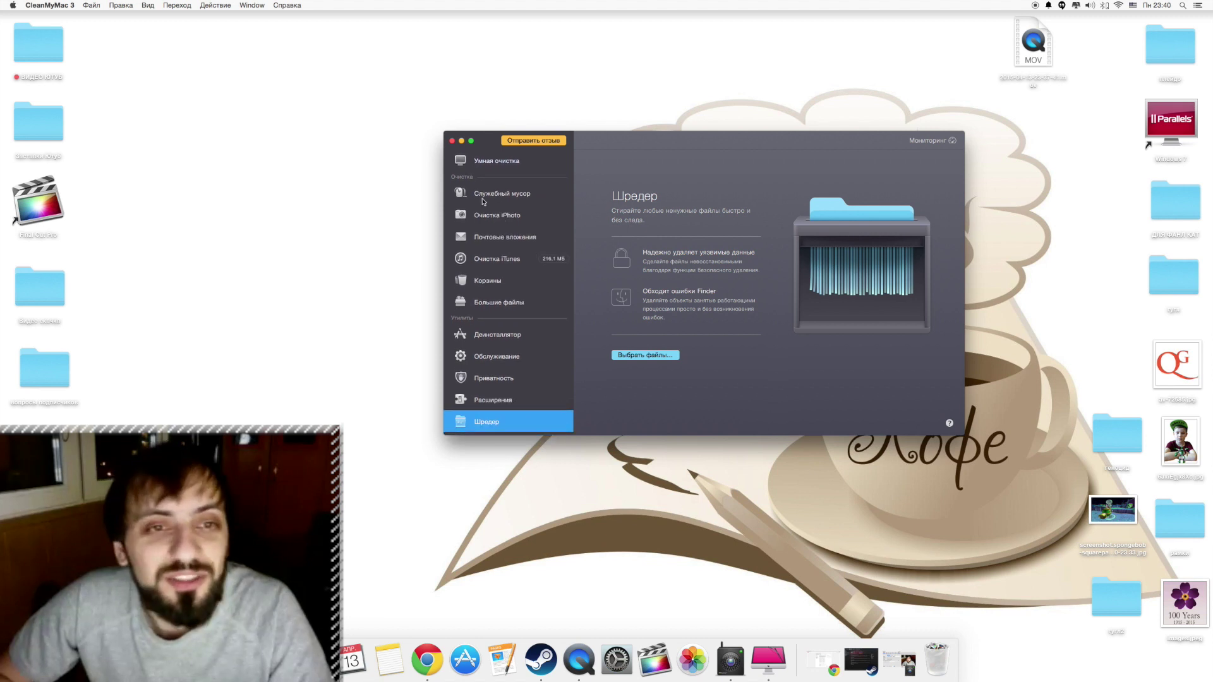
# Start a full Умная очистка scan of the Mac
pyautogui.click(497, 171)
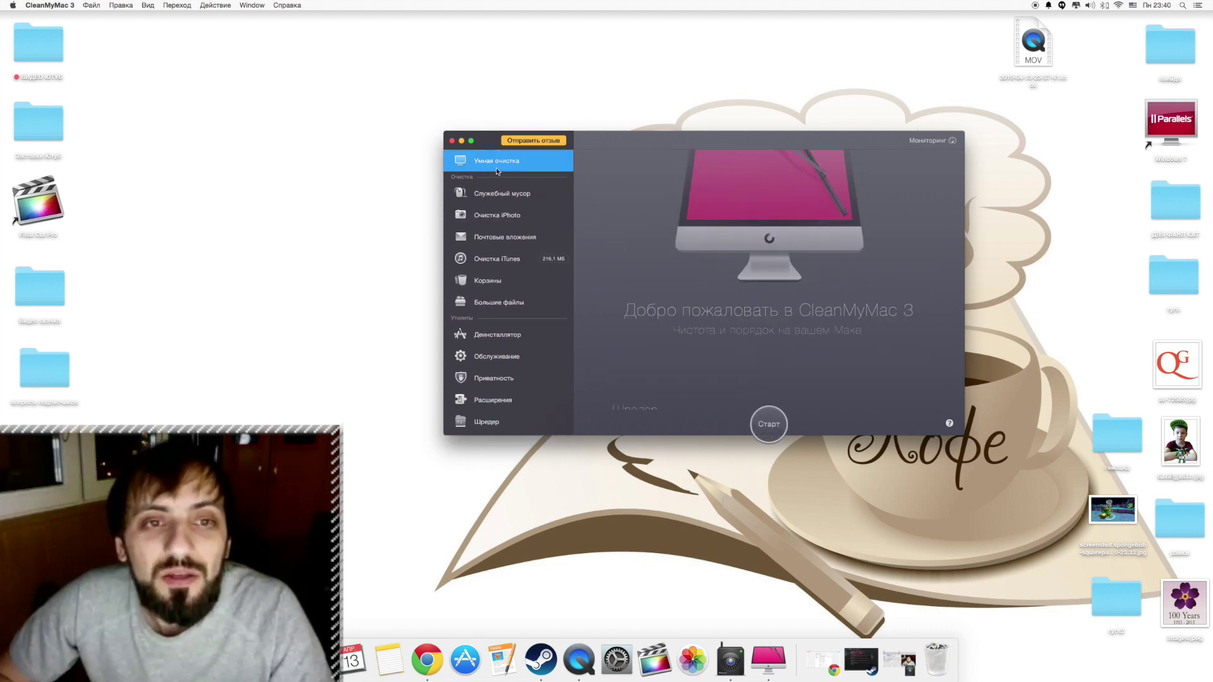
pyautogui.click(781, 427)
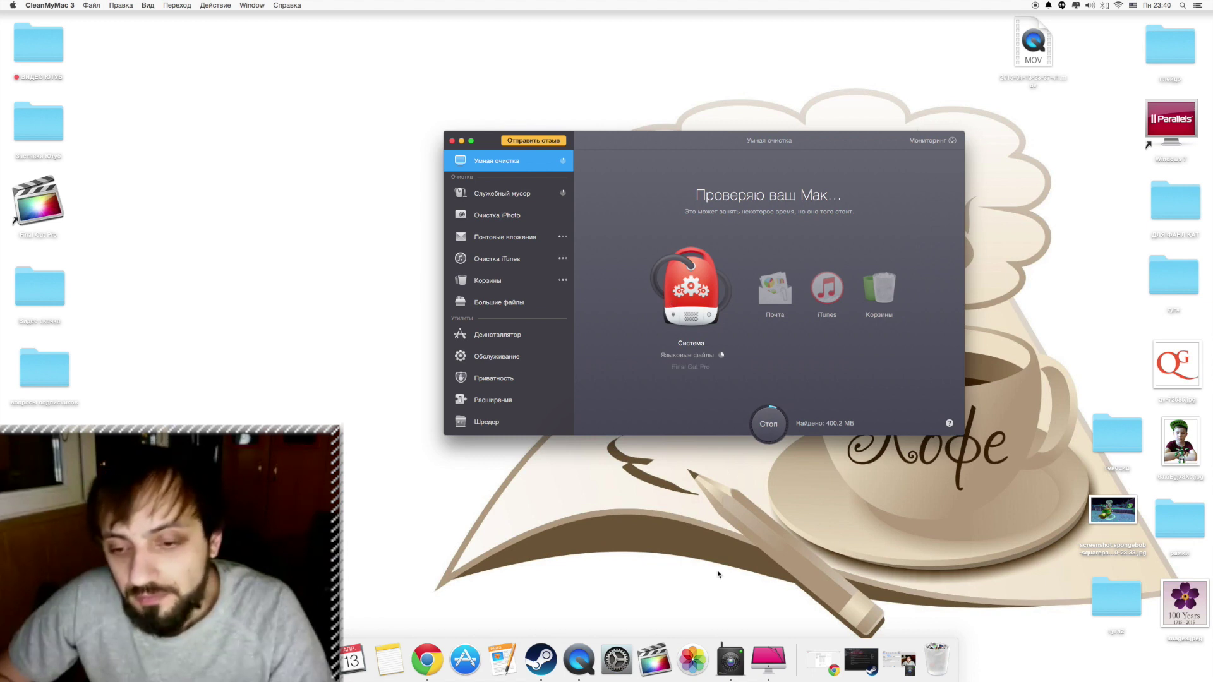
# Try to empty the Mac's Trash while the scan is running
pyautogui.rightClick(939, 658)
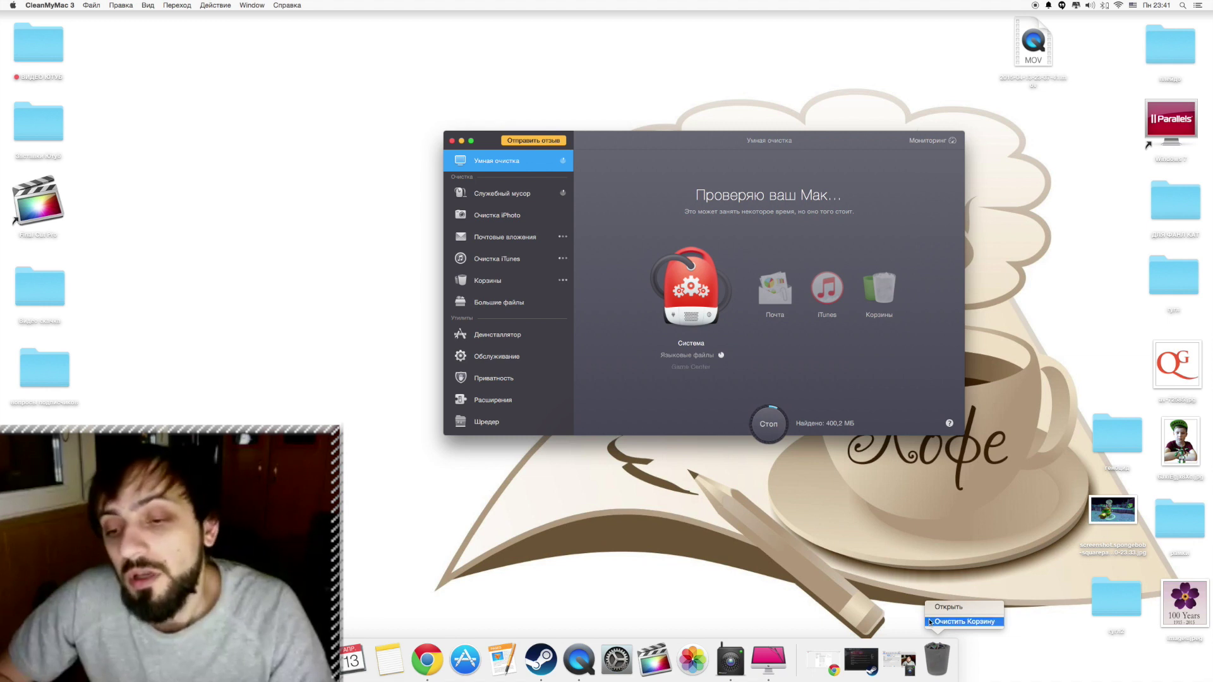
pyautogui.click(965, 622)
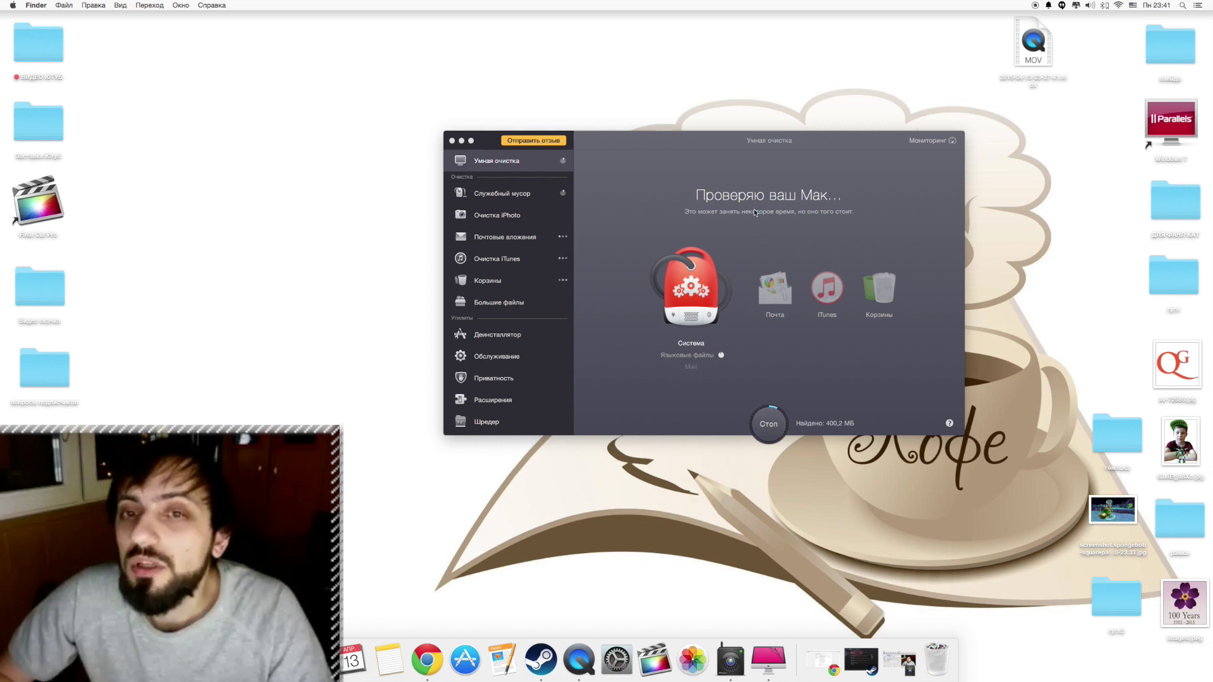
# Check disk, memory and Trash usage in the CleanMyMac system monitor and free up the memory
pyautogui.click(1076, 6)
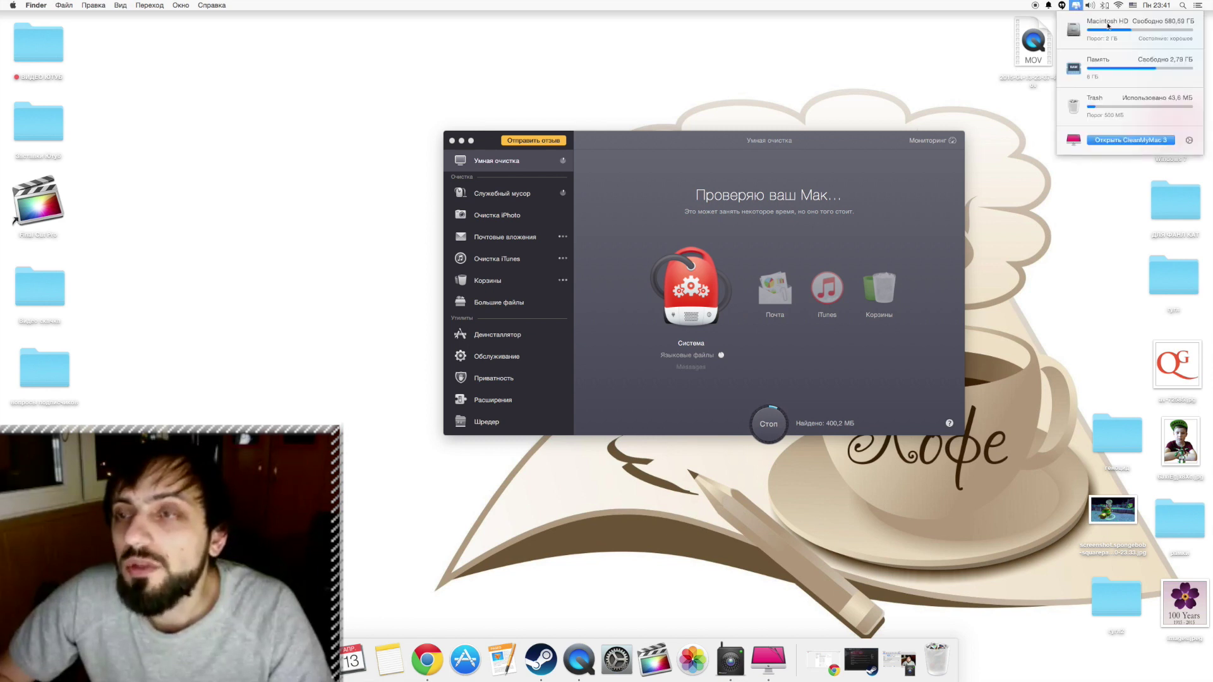
pyautogui.moveTo(1150, 63)
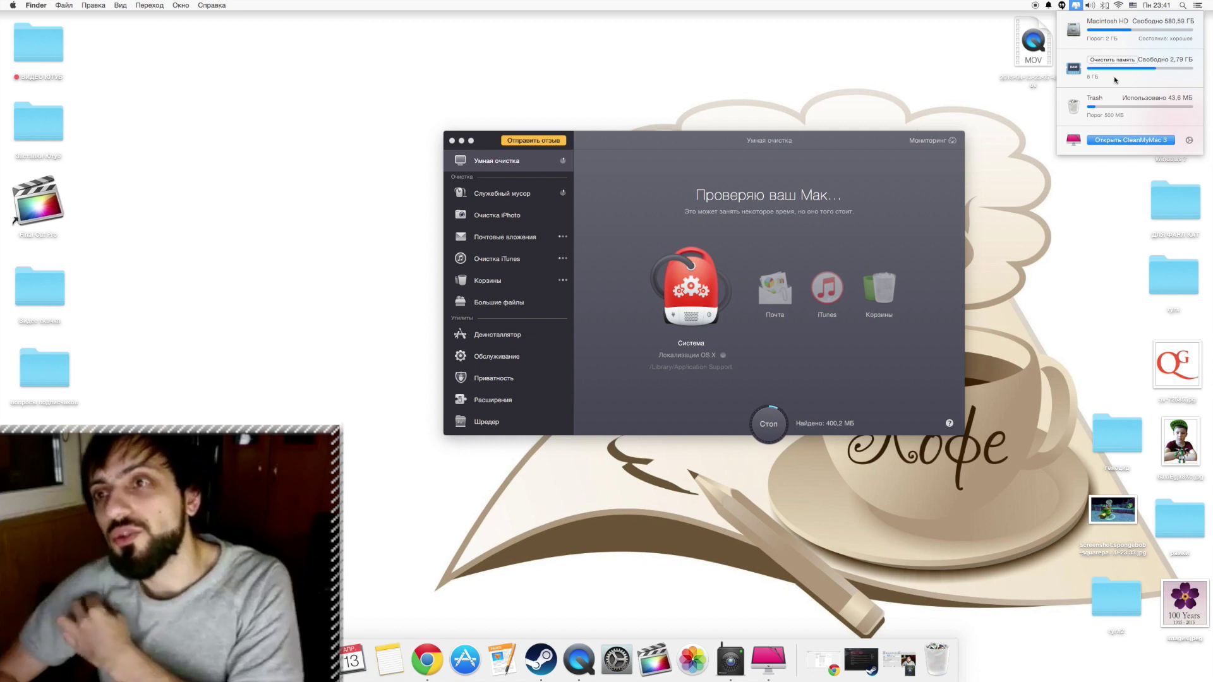
pyautogui.moveTo(1139, 126)
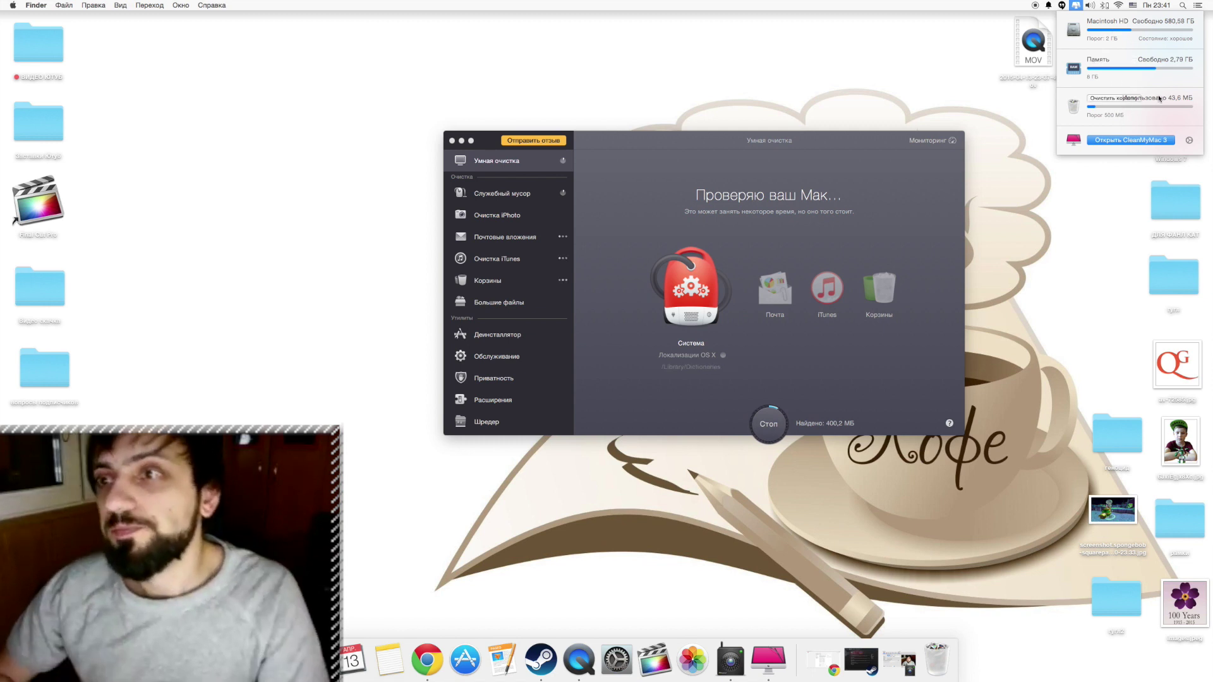
pyautogui.moveTo(1094, 76)
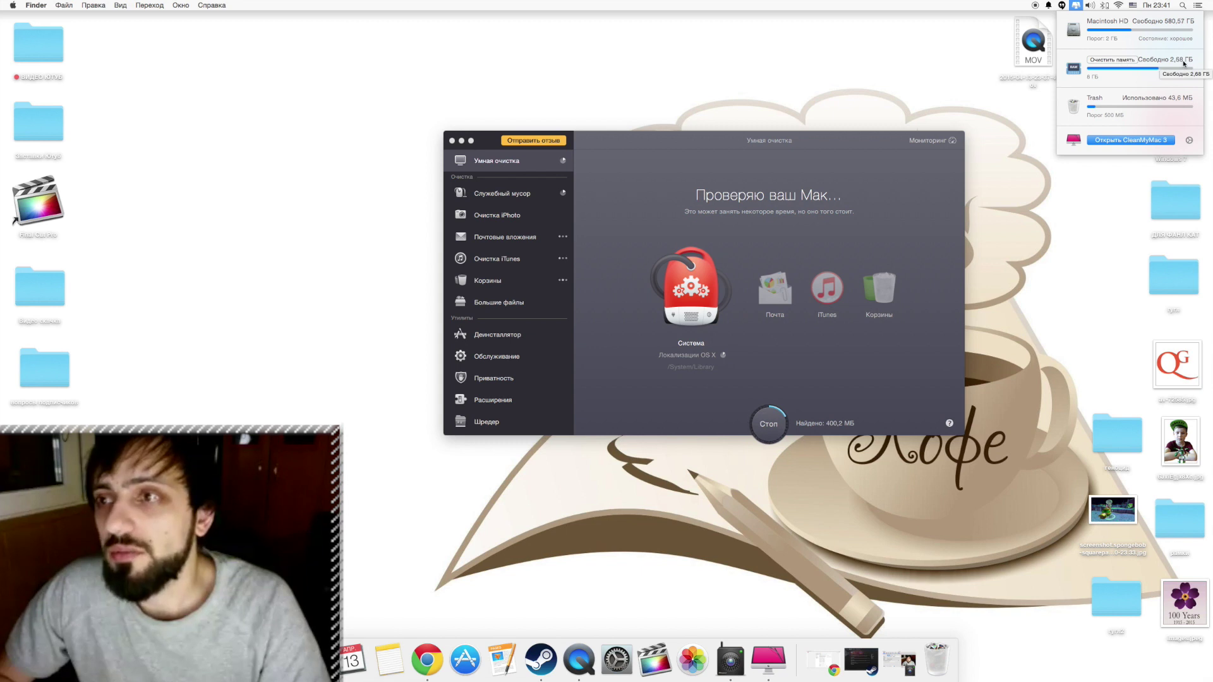
pyautogui.click(1112, 61)
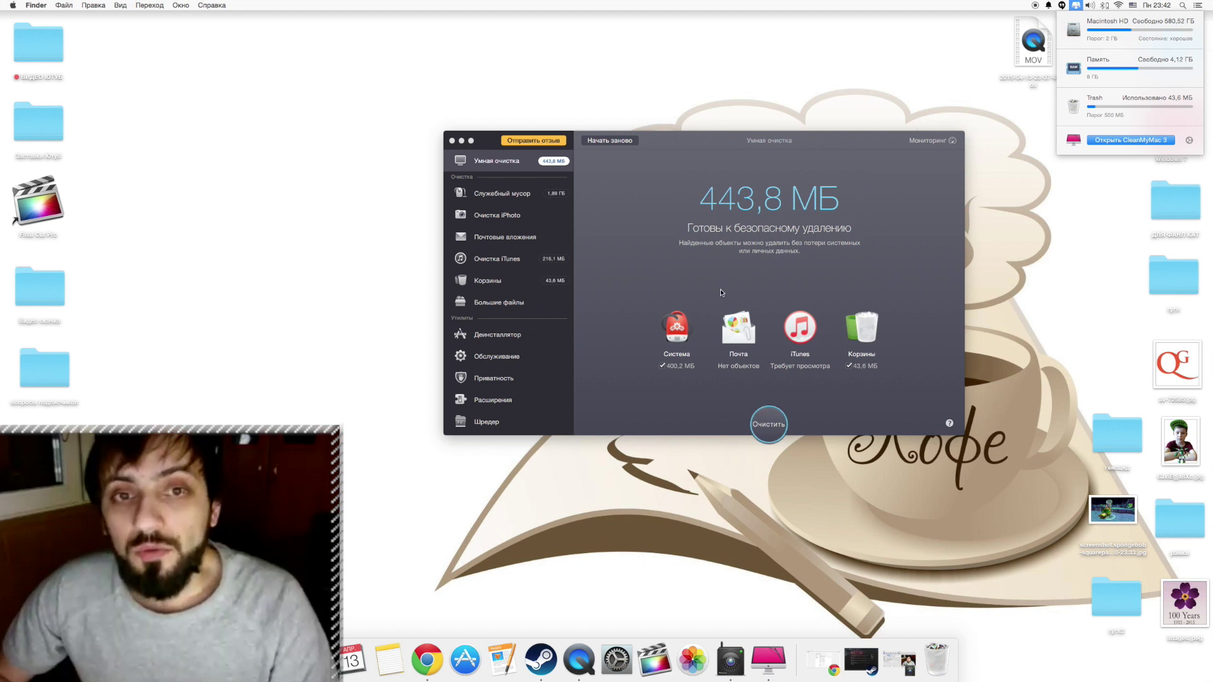
# Reposition the cleaner window and start removing the items found by Умная очистка, ignoring objects related to running programs
pyautogui.moveTo(800, 401); pyautogui.dragTo(726, 389)
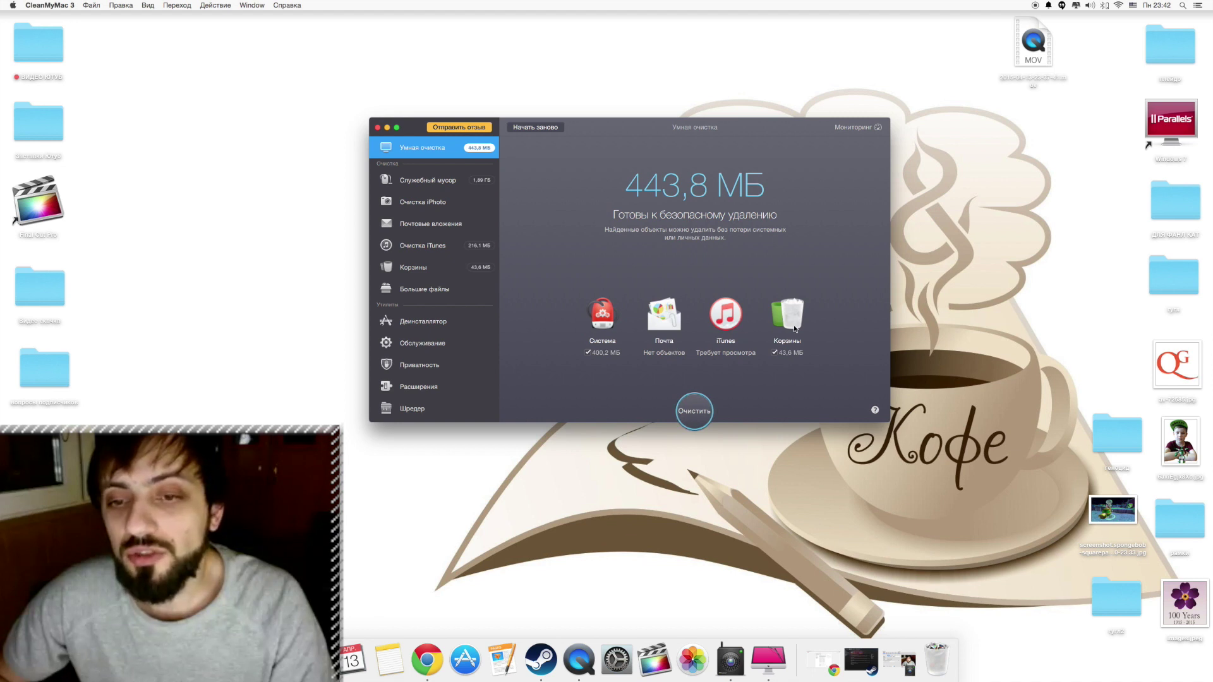
pyautogui.click(696, 411)
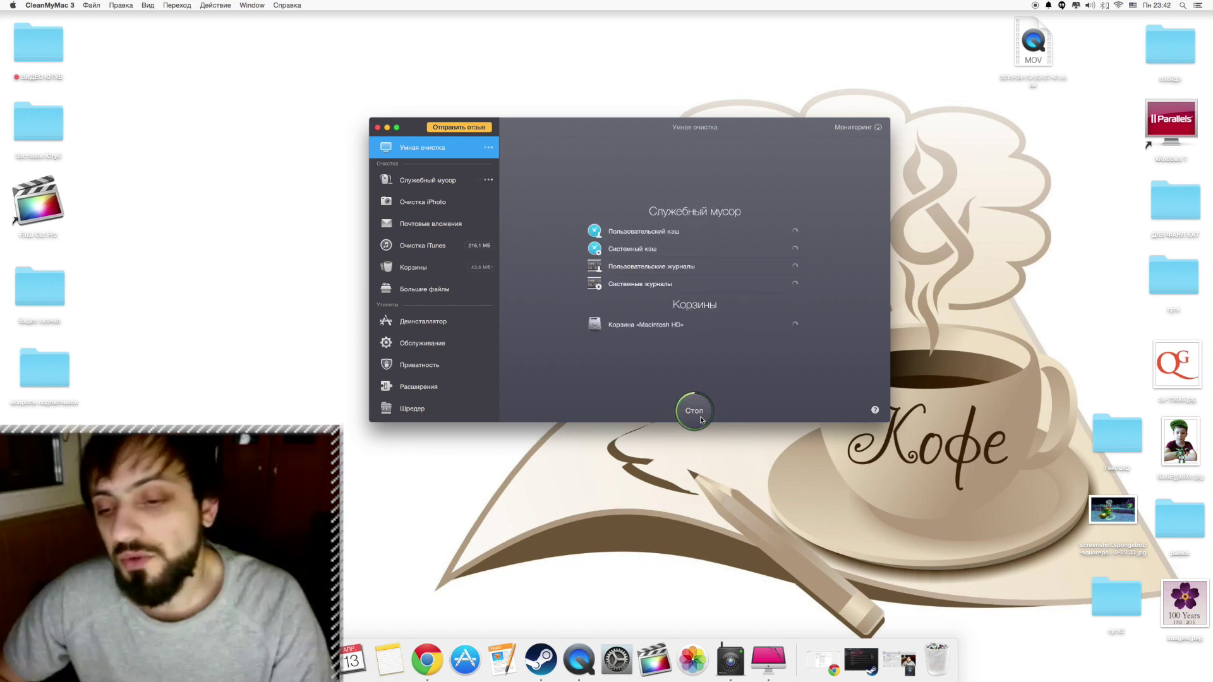
pyautogui.click(615, 258)
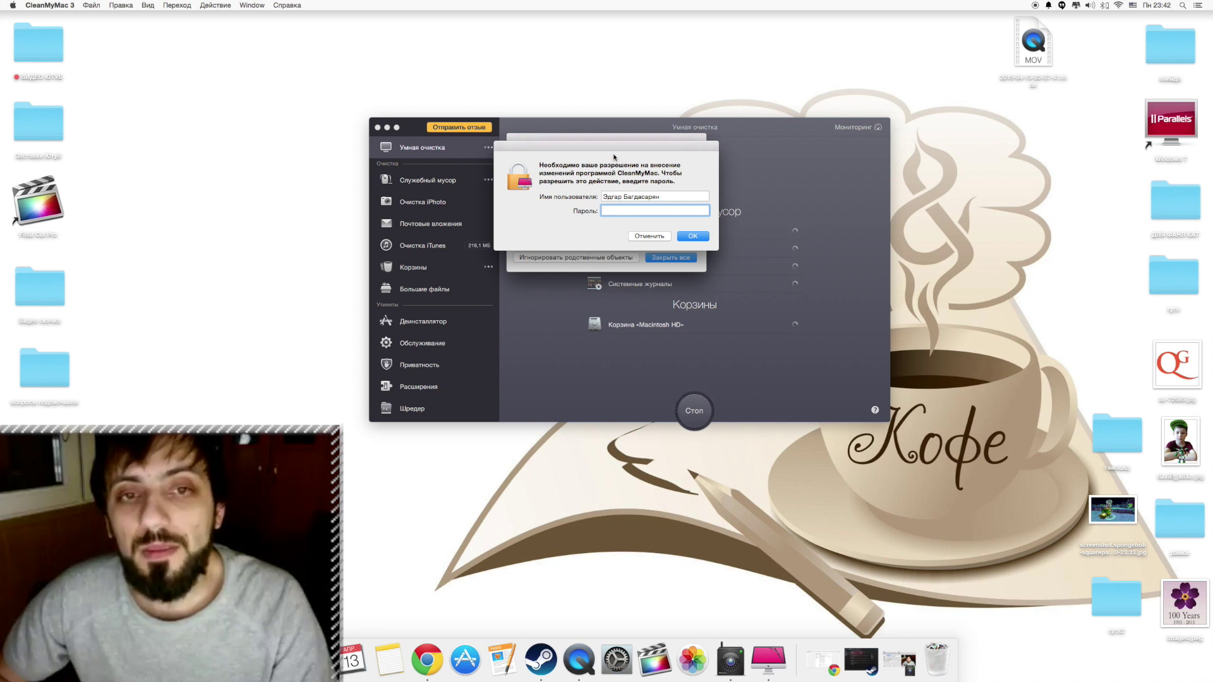
# Move the permission dialog aside, check the YouTube upload tabs in Chrome, and minimize the browser
pyautogui.moveTo(614, 157); pyautogui.dragTo(811, 79)
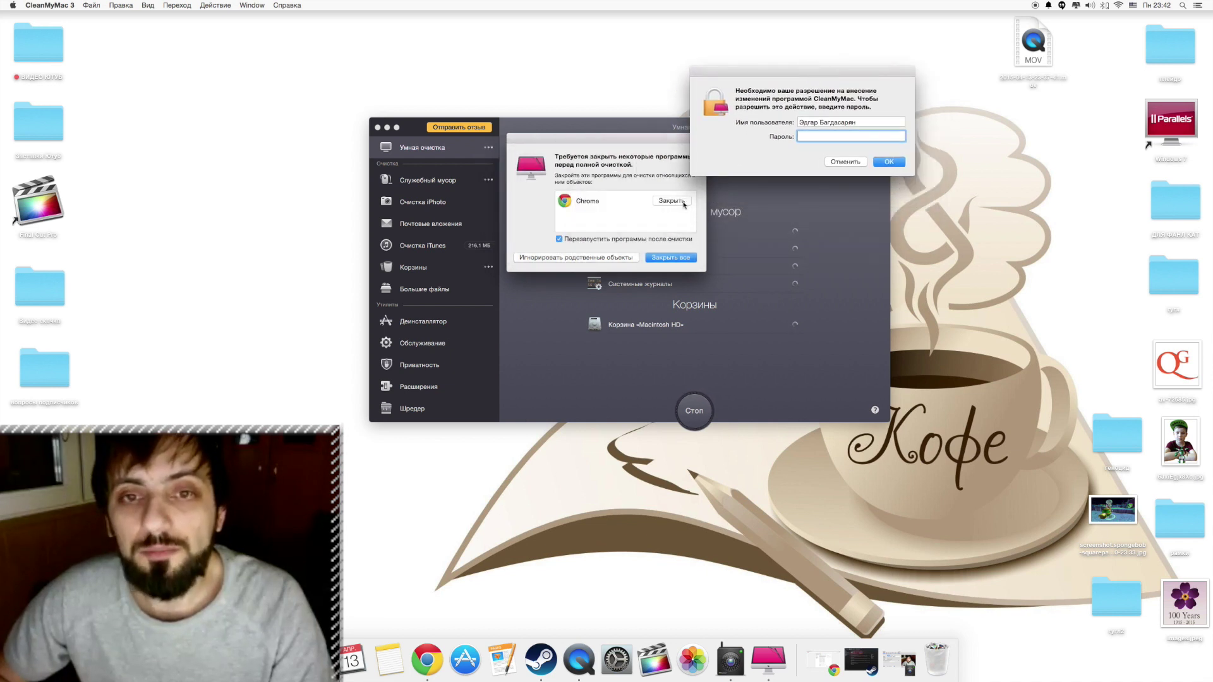
pyautogui.click(823, 660)
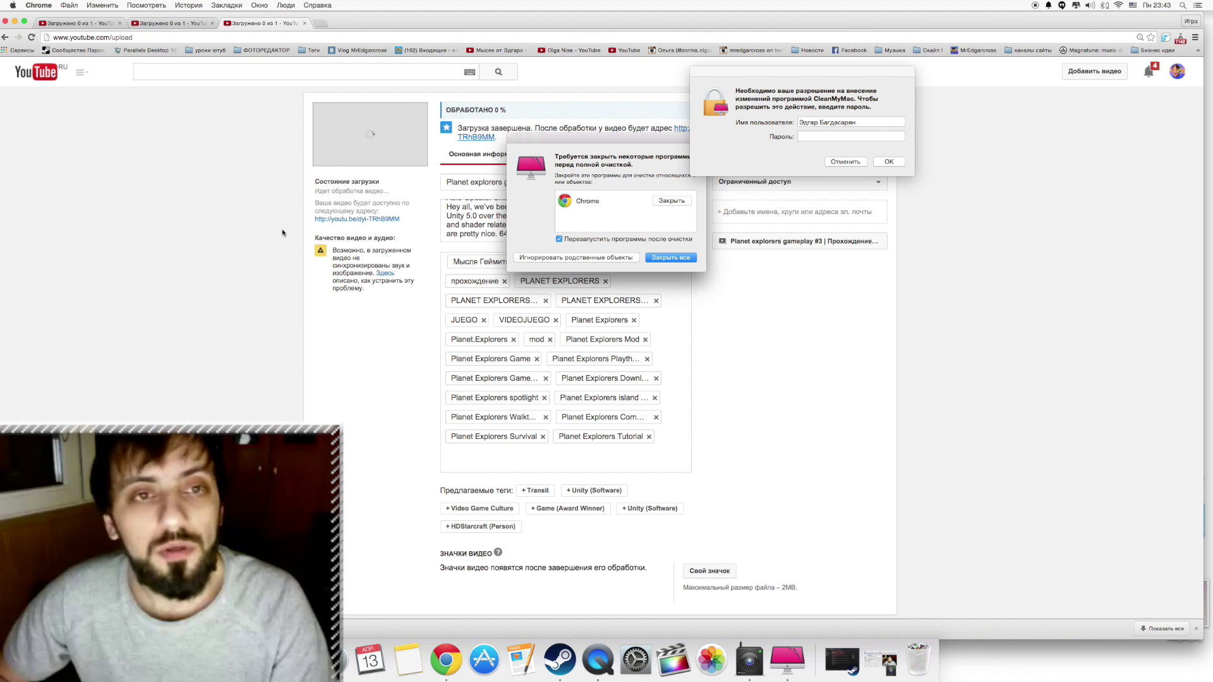
pyautogui.scroll(-5, 238, 222)
pyautogui.scroll(5, 241, 220)
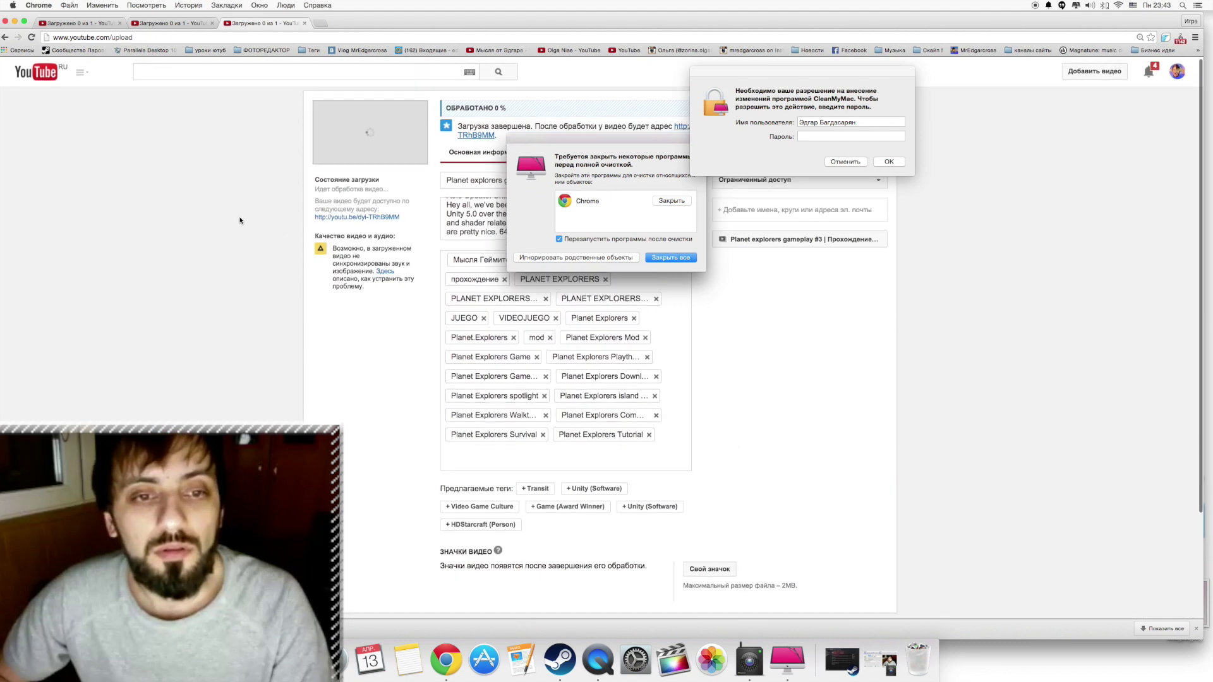
pyautogui.scroll(1, 240, 221)
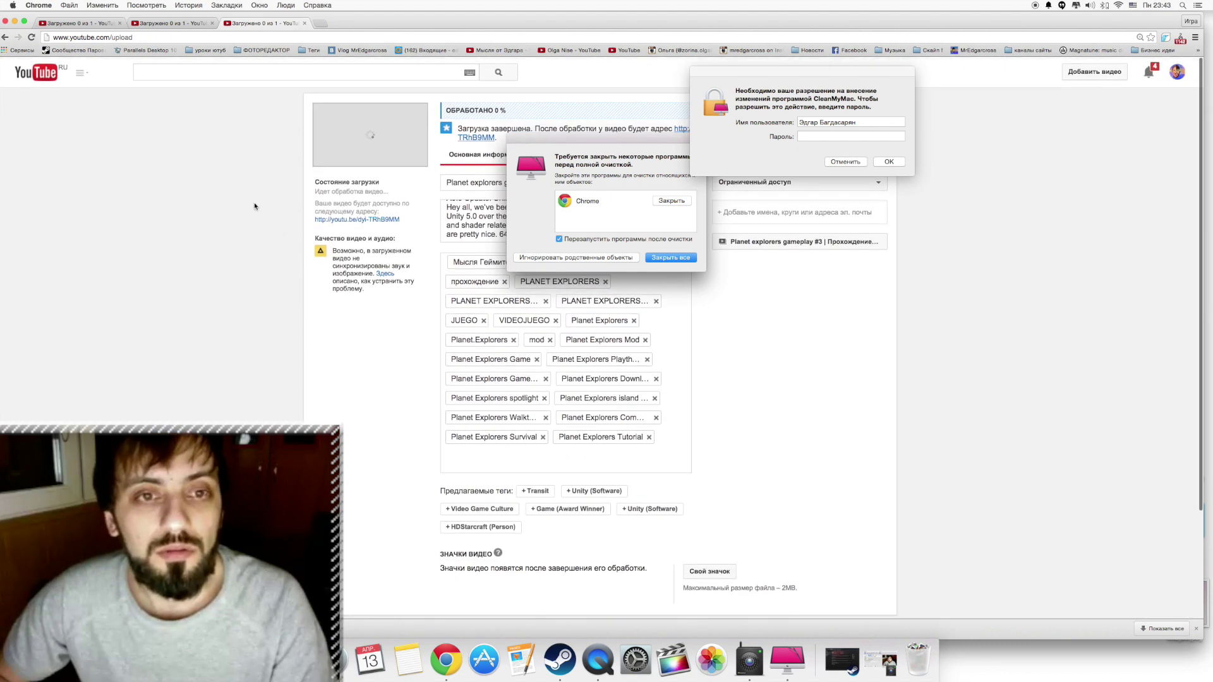
pyautogui.click(174, 27)
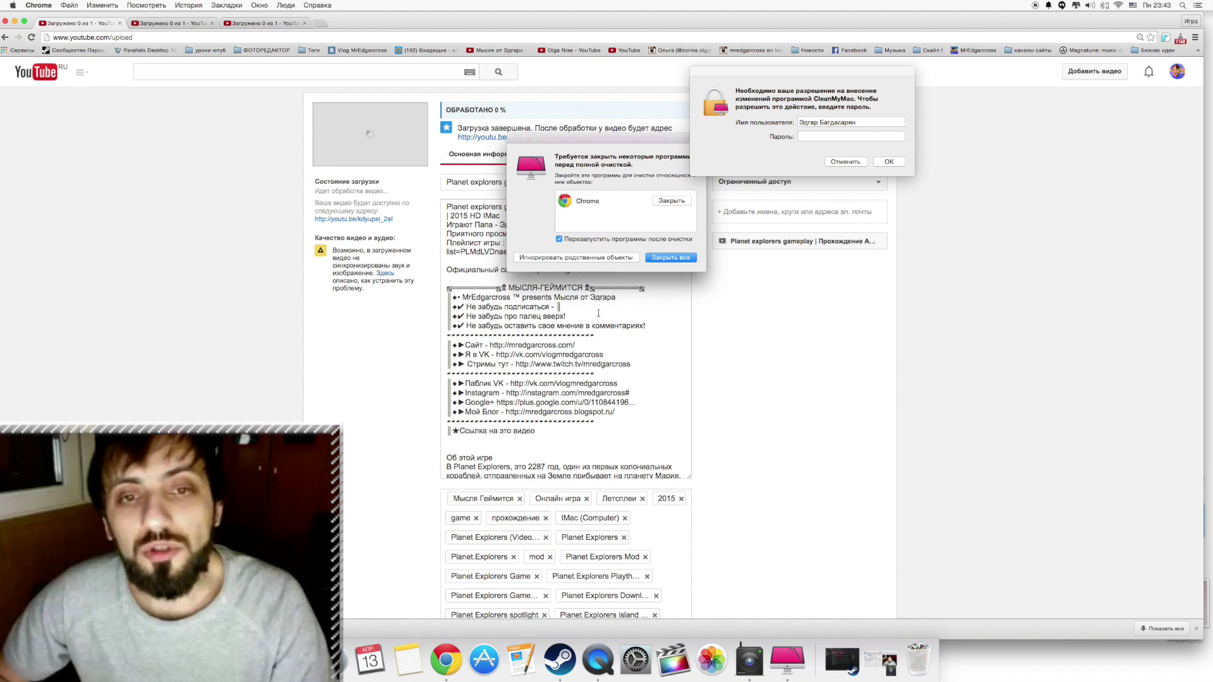
pyautogui.click(15, 23)
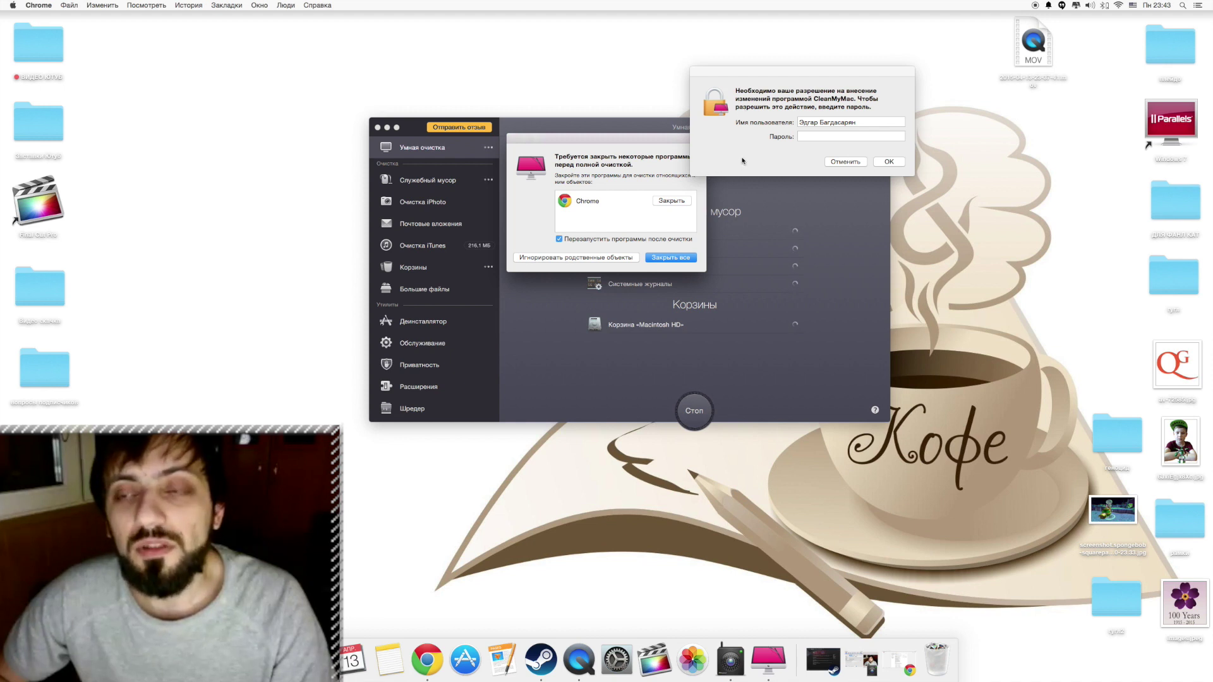
# Ignore the objects related to Chrome and cancel the administrator password requests during the cleanup
pyautogui.click(818, 137)
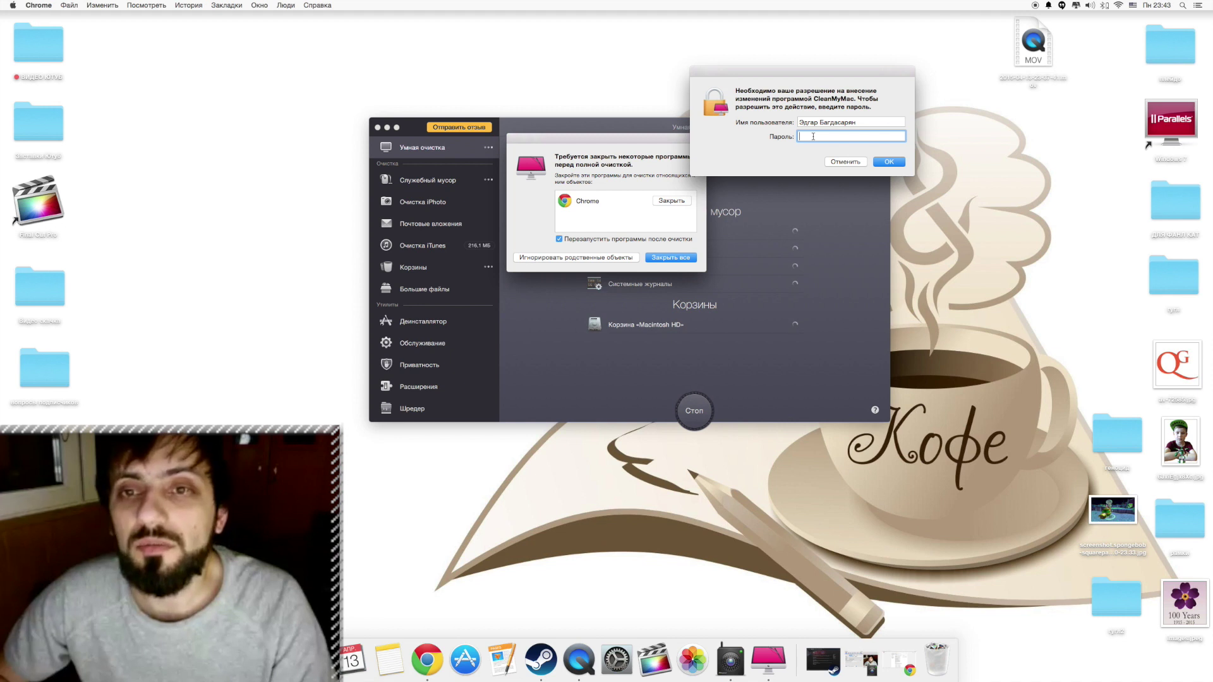
pyautogui.moveTo(809, 77); pyautogui.dragTo(741, 46)
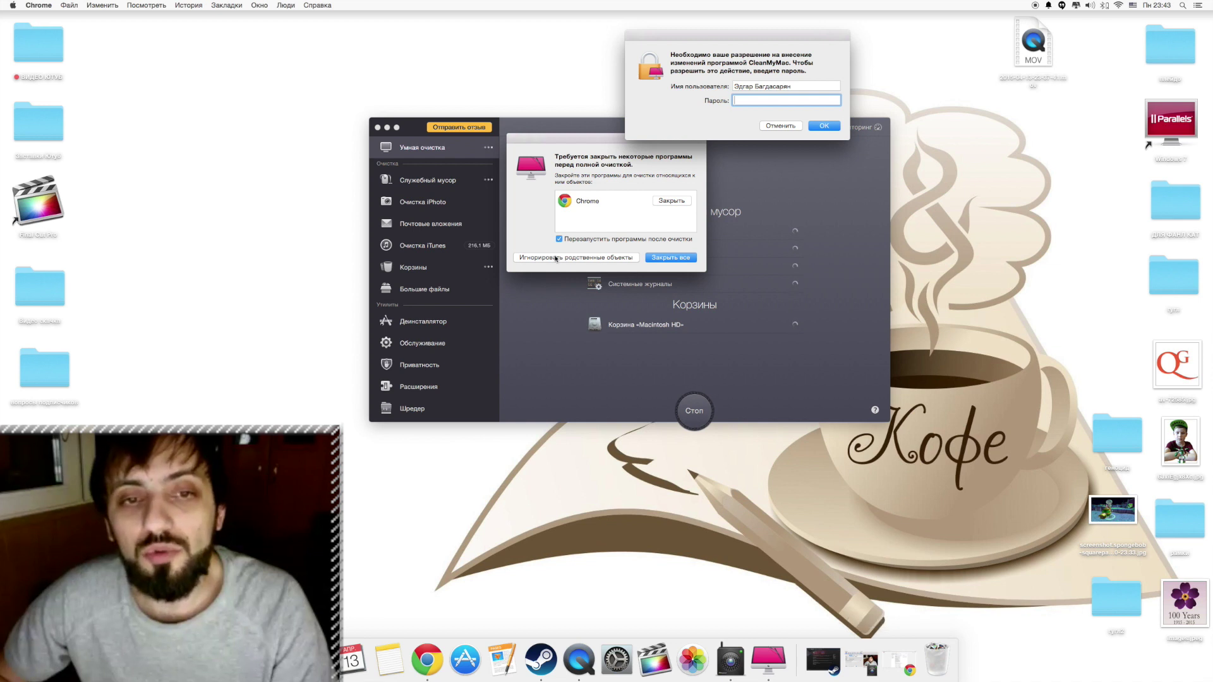
pyautogui.click(607, 256)
pyautogui.click(788, 126)
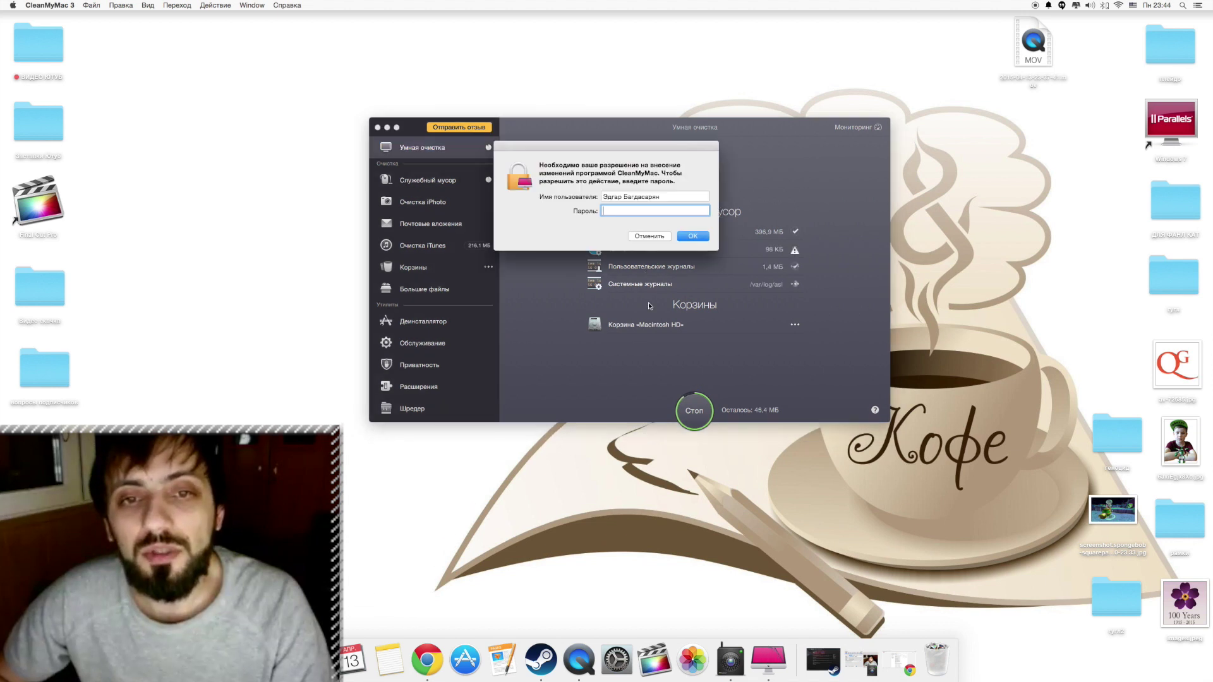
pyautogui.click(657, 239)
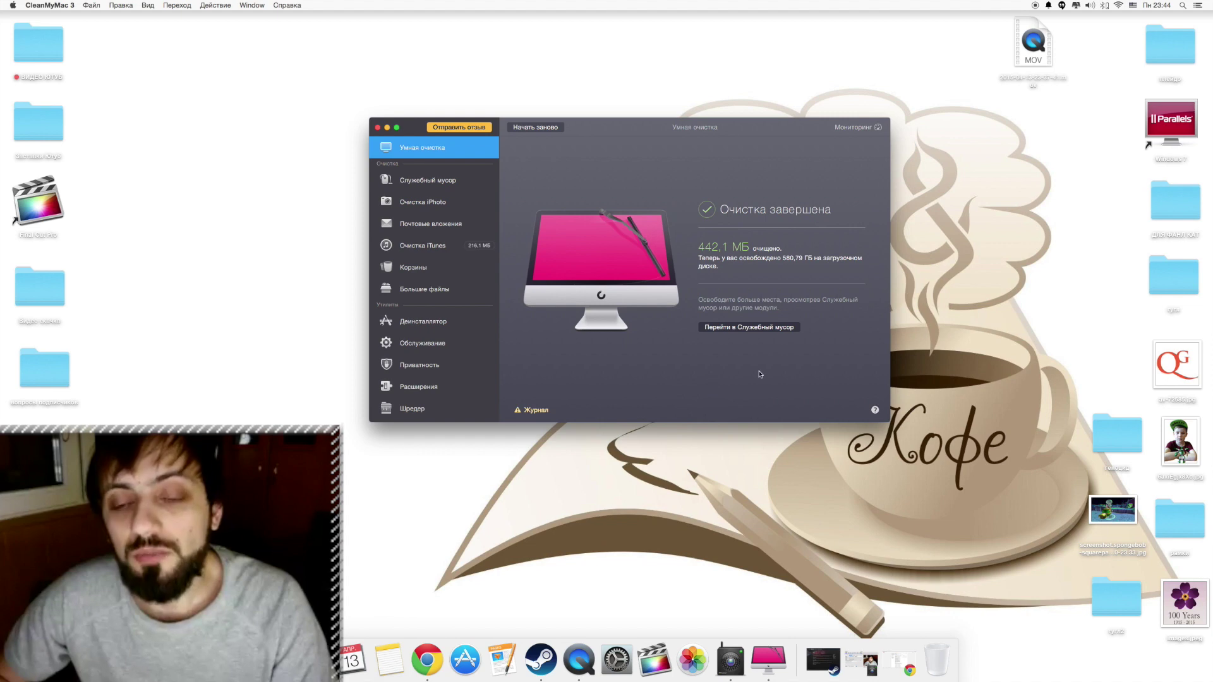
# Switch to Chrome to recheck the first YouTube upload and minimize the browser again
pyautogui.click(902, 661)
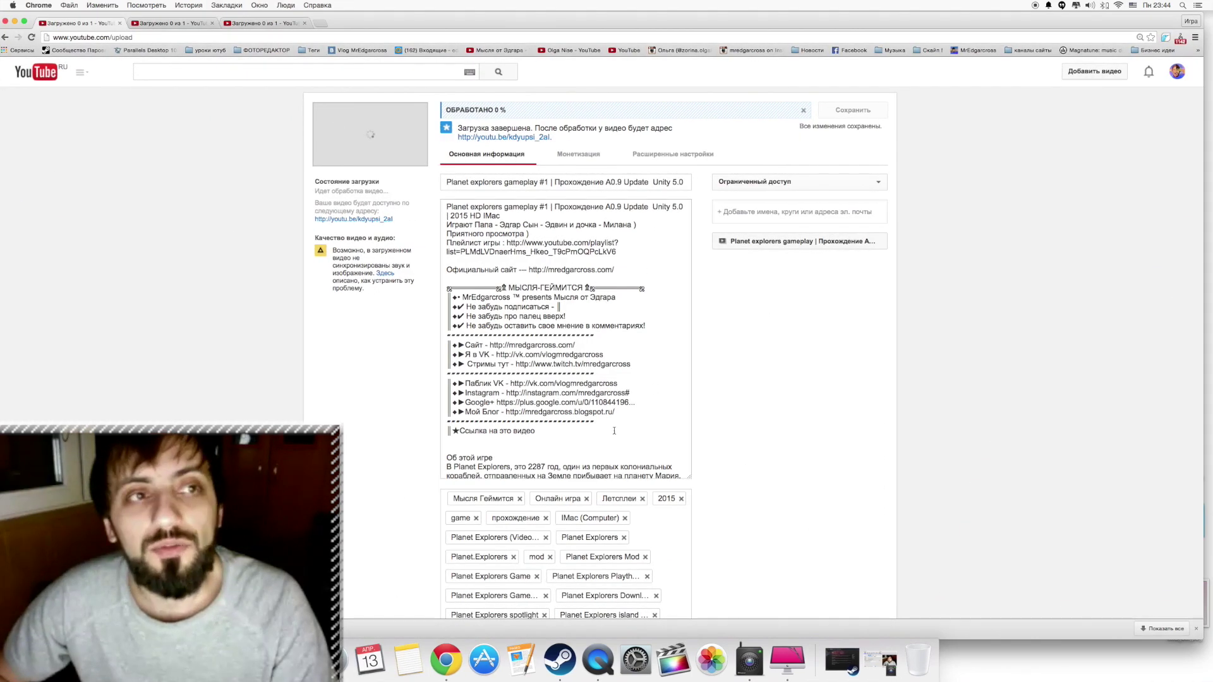
pyautogui.click(14, 22)
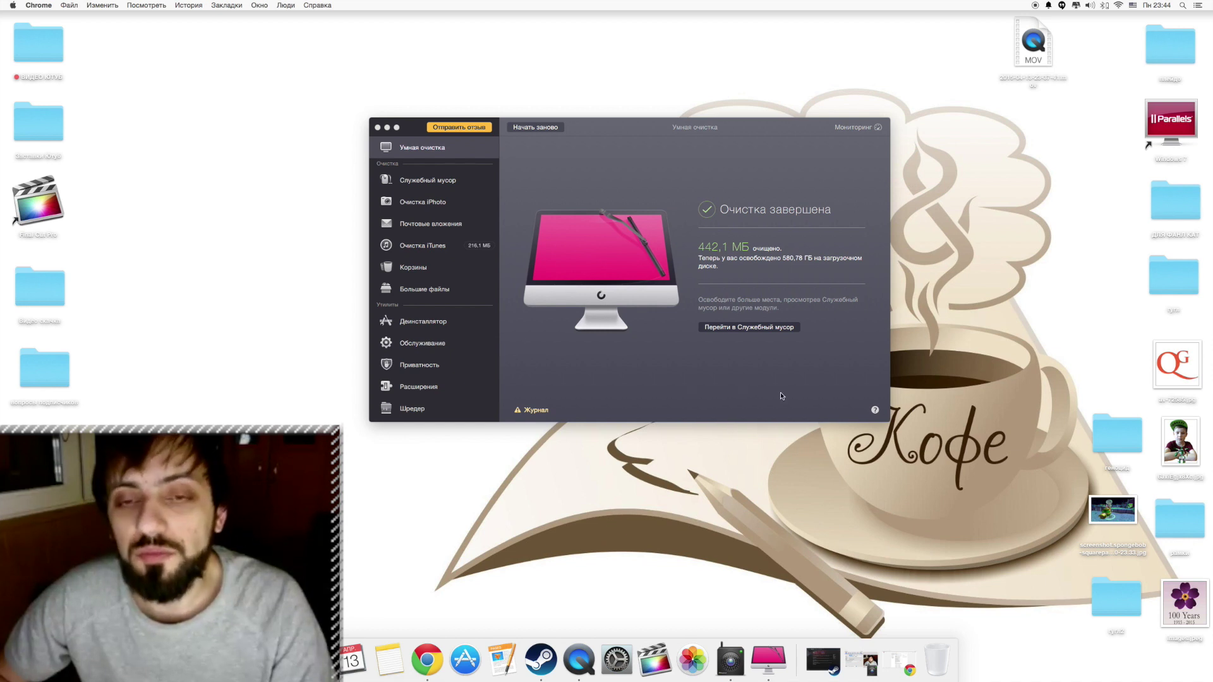
# Review the Служебный мусор and Умная очистка cleanup results, and check disk, memory and Trash usage in the system monitor
pyautogui.moveTo(626, 125); pyautogui.dragTo(589, 119)
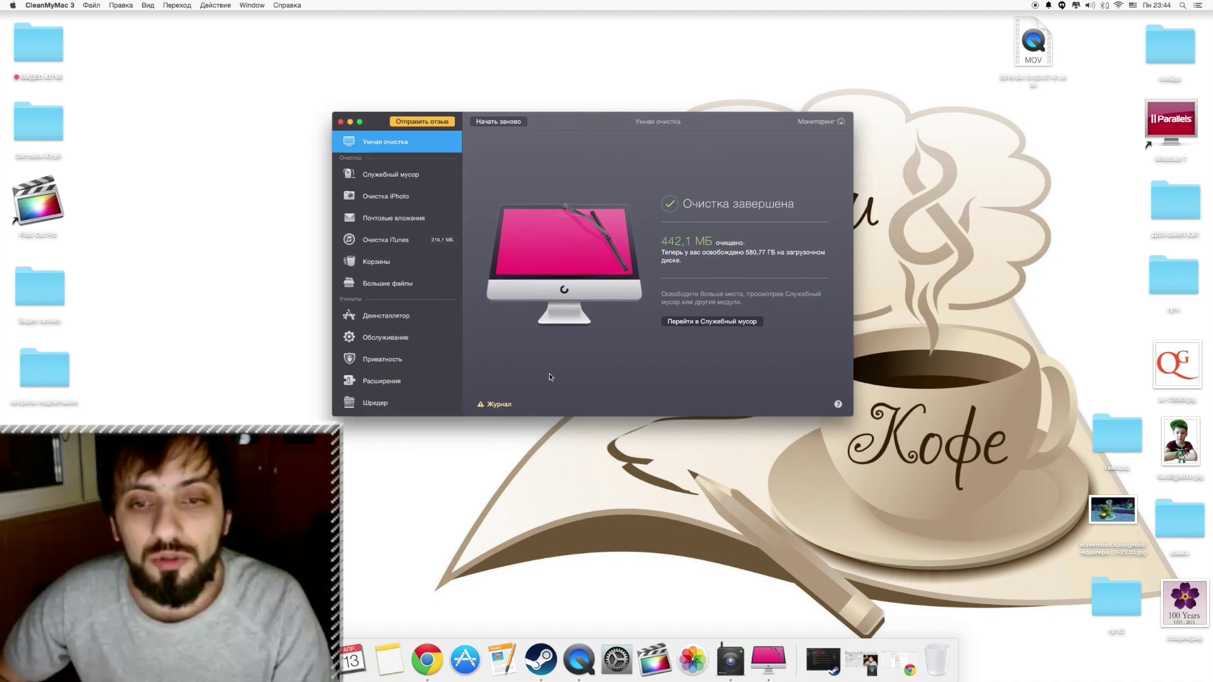
pyautogui.click(382, 175)
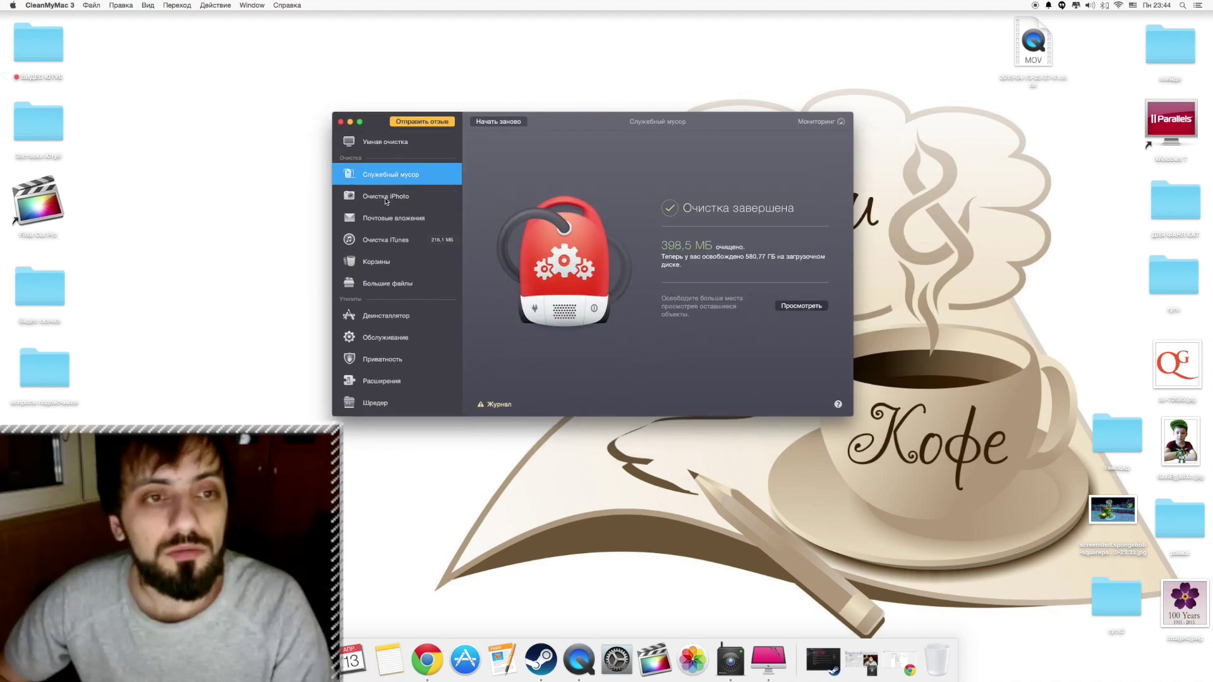
pyautogui.click(391, 142)
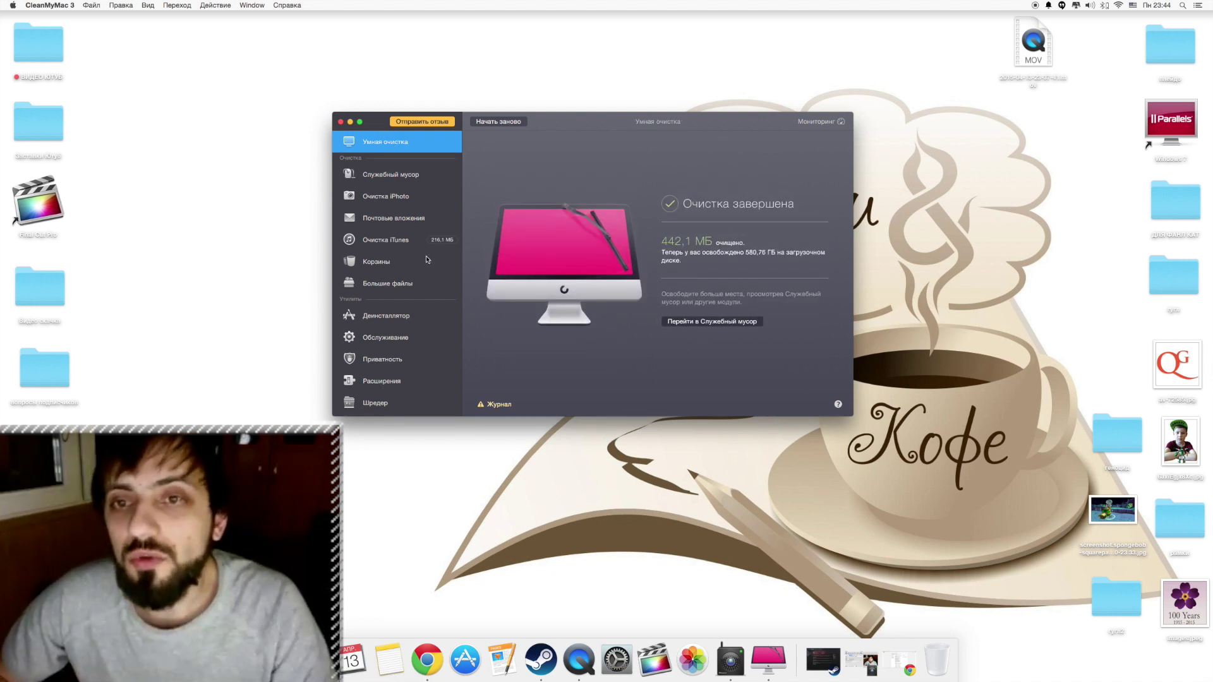
pyautogui.click(593, 121)
pyautogui.moveTo(593, 122); pyautogui.dragTo(639, 101)
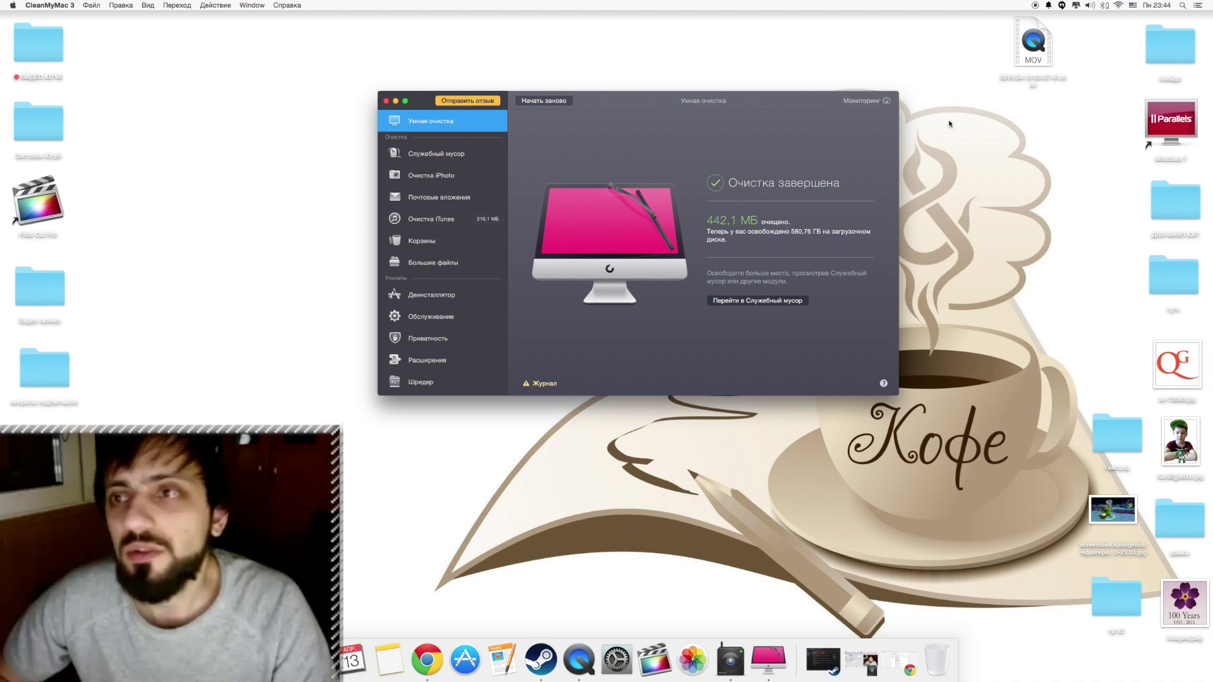
pyautogui.click(1076, 6)
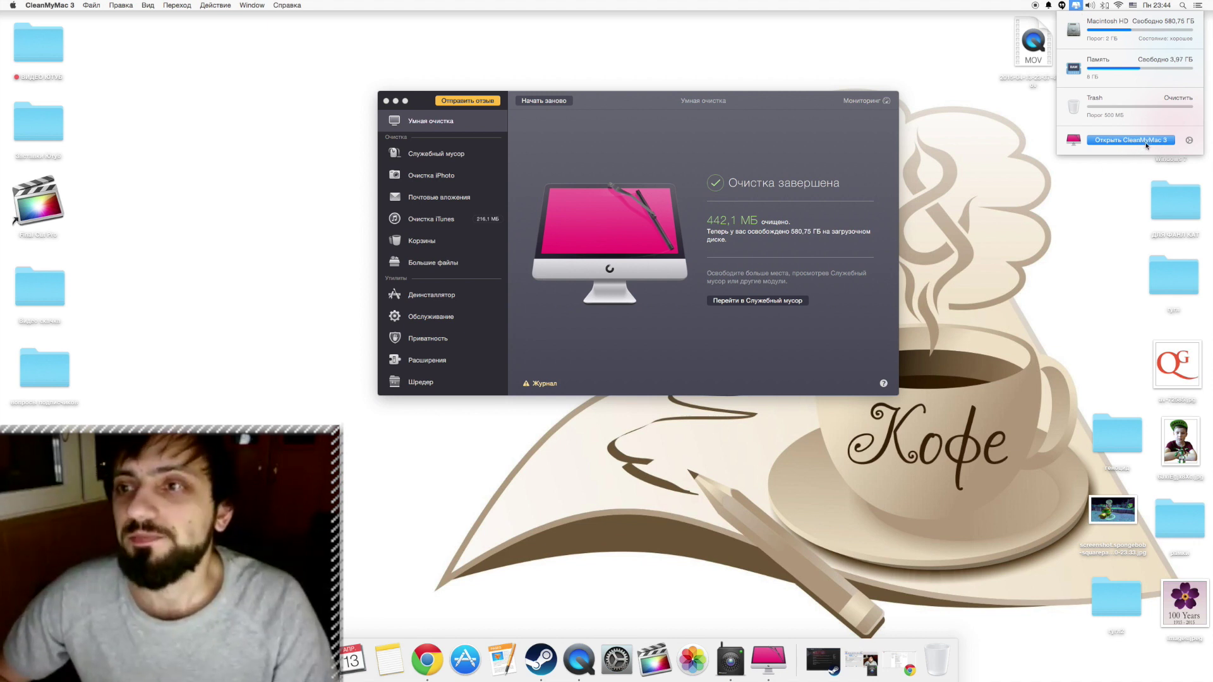
pyautogui.moveTo(1155, 81)
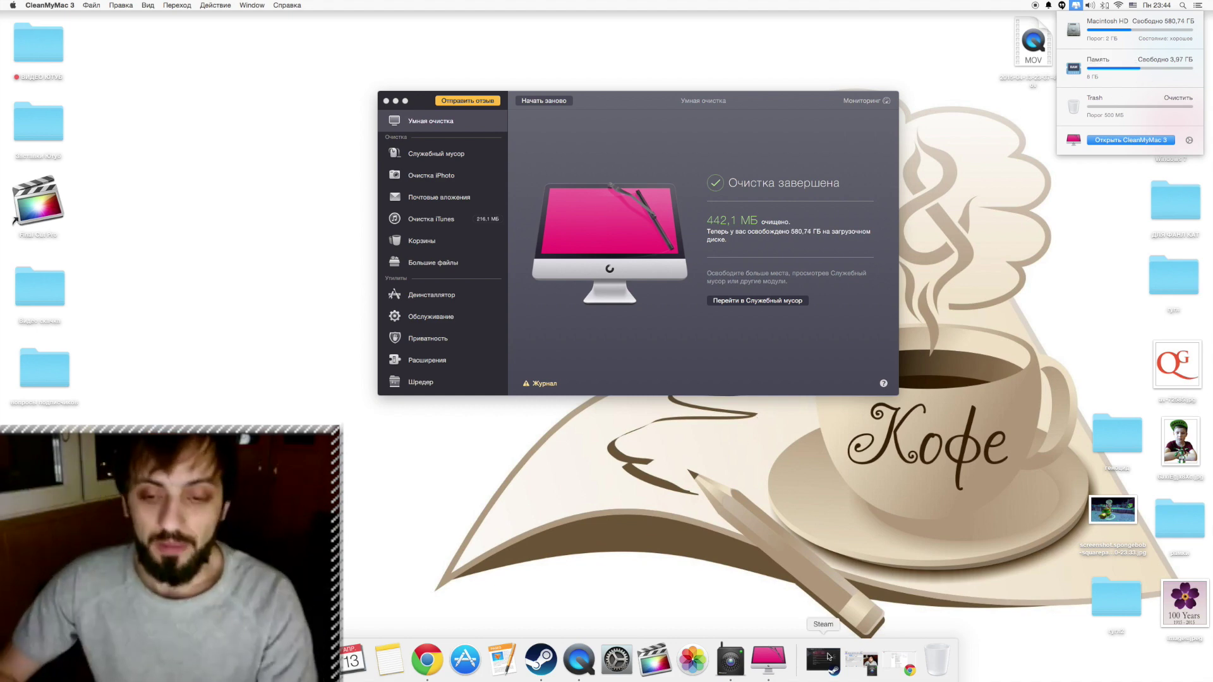
# Switch to EvoCam to stop the webcam recording, and quit QuickTime Player to end the screen recording
pyautogui.click(864, 661)
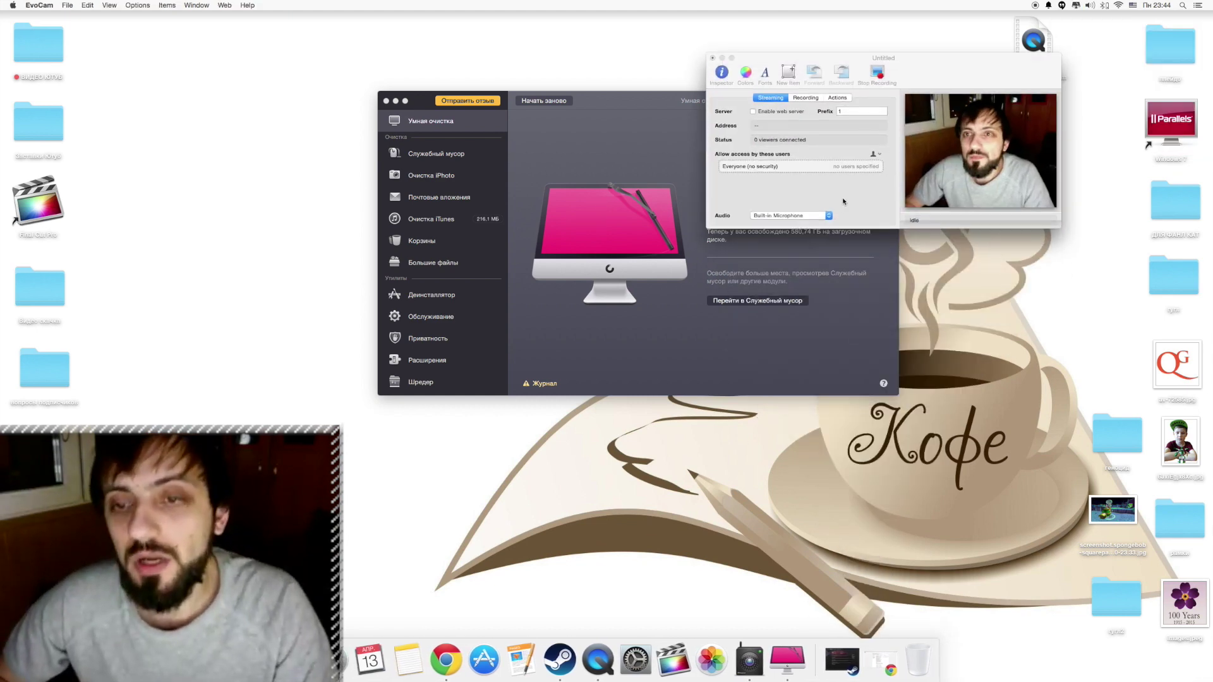
pyautogui.click(881, 75)
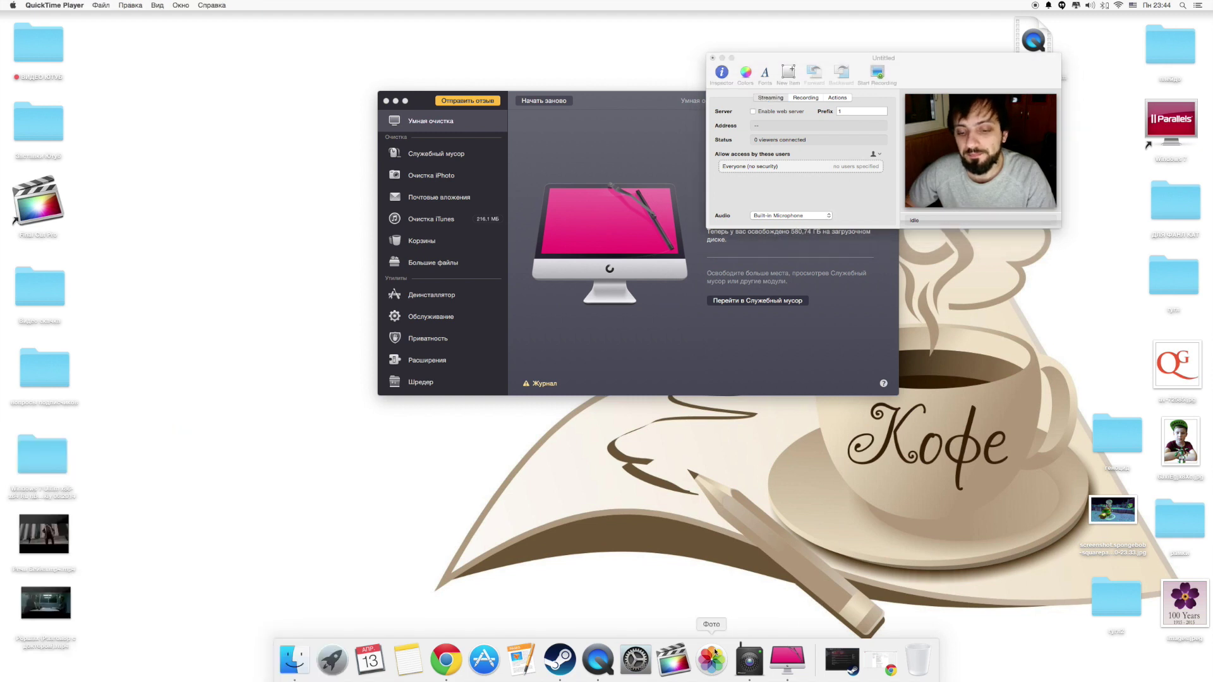
pyautogui.rightClick(605, 658)
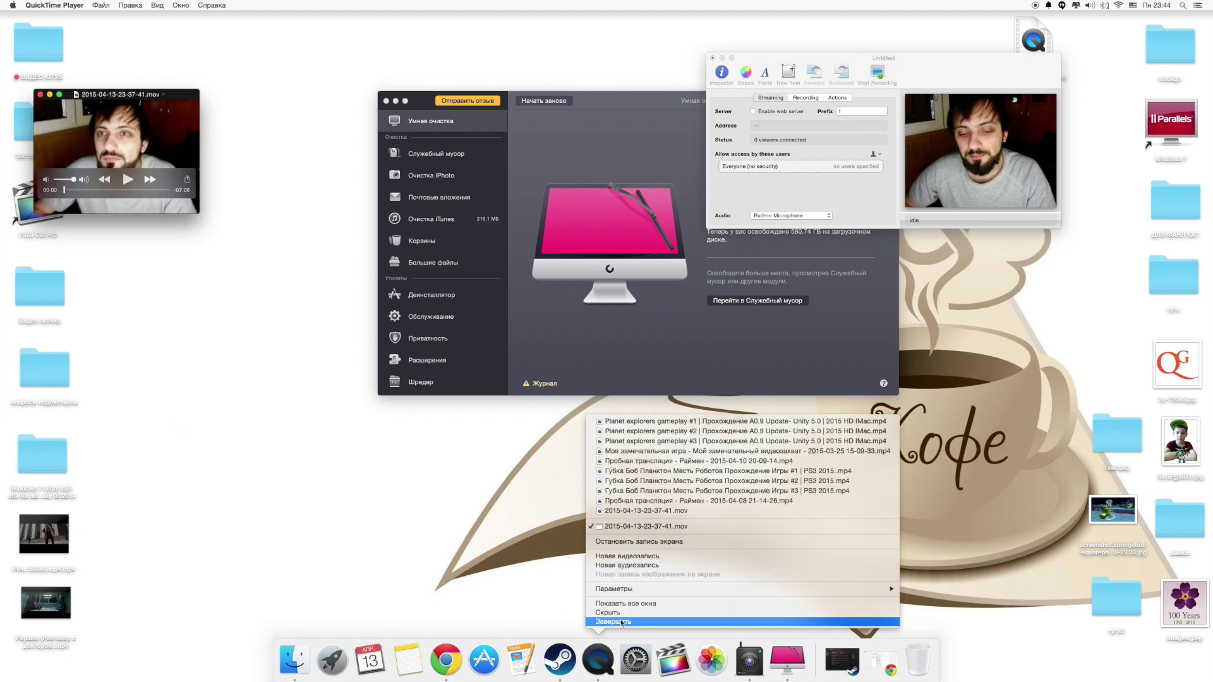
pyautogui.click(623, 622)
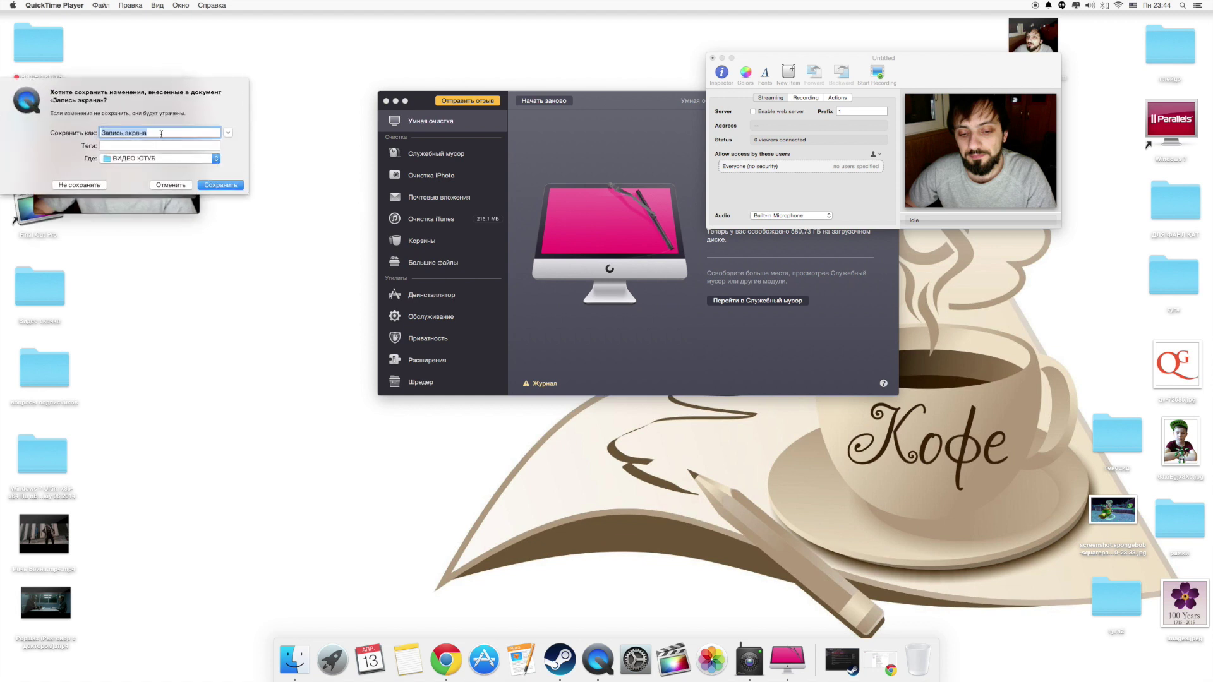
# Replace the default name of the screen recording with Клин for saving in the ВИДЕО ЮТУБ folder
pyautogui.write('rk')
pyautogui.press('BackSpace')
pyautogui.press('XF86AudioLowerVolume')
pyautogui.press('BackSpace')
pyautogui.press('BackSpace')
pyautogui.press('BackSpace')
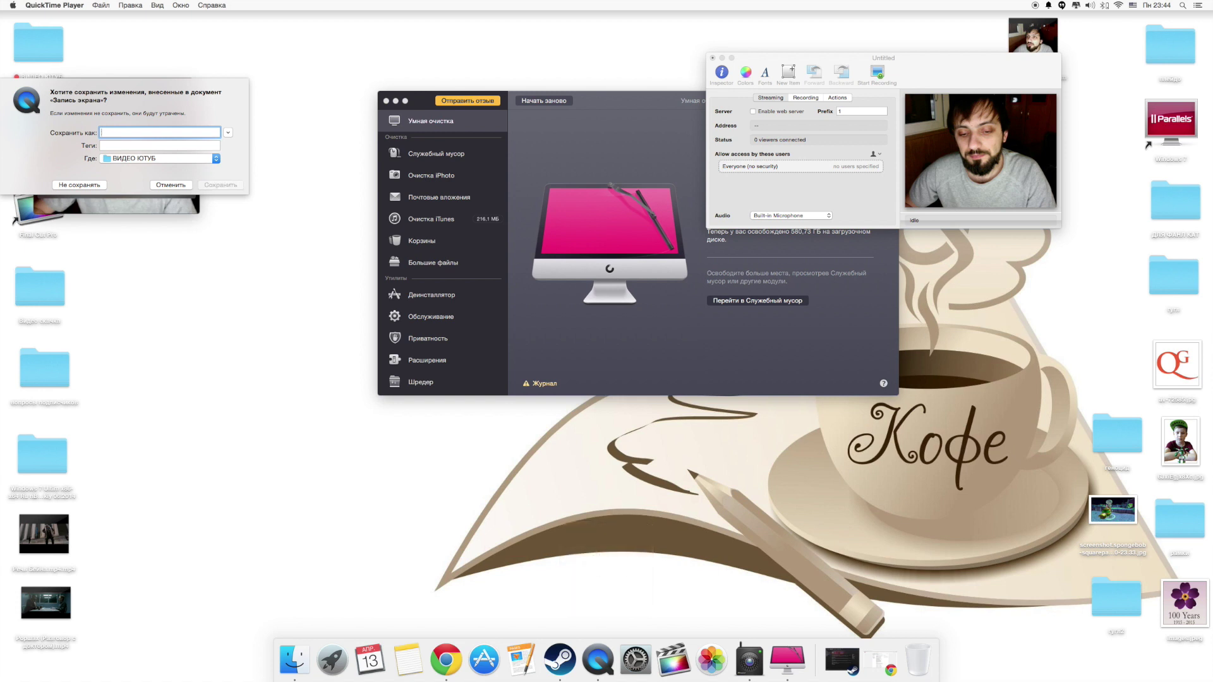
pyautogui.write('Клин')
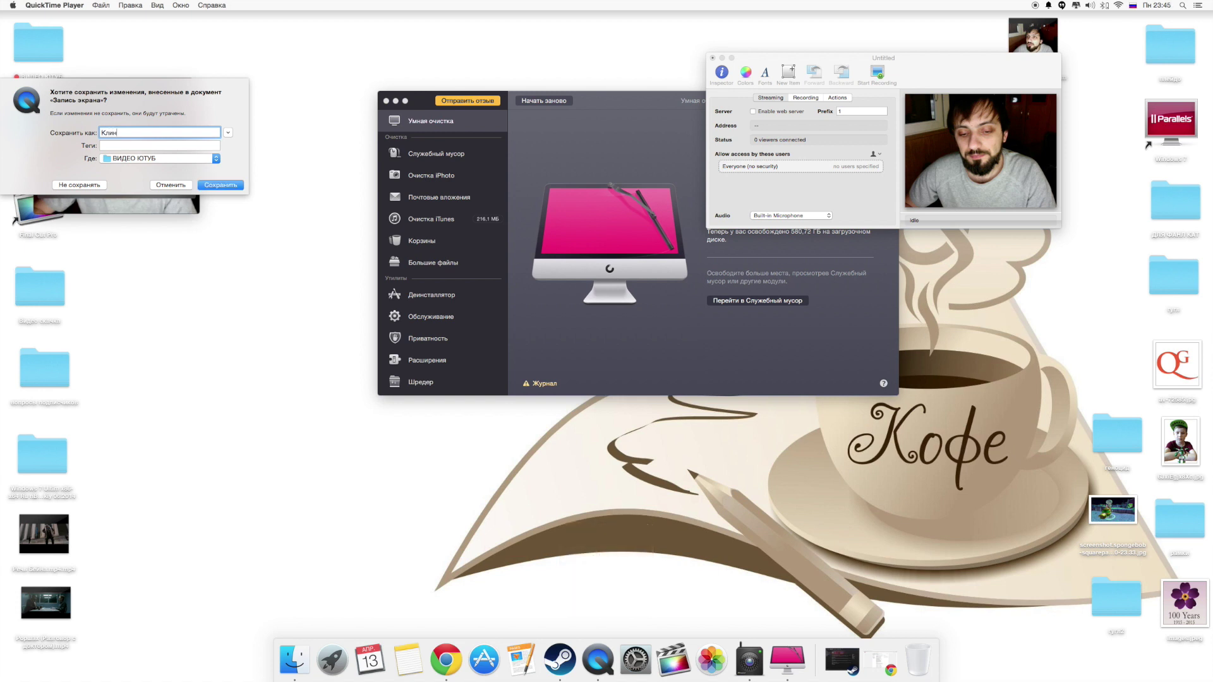